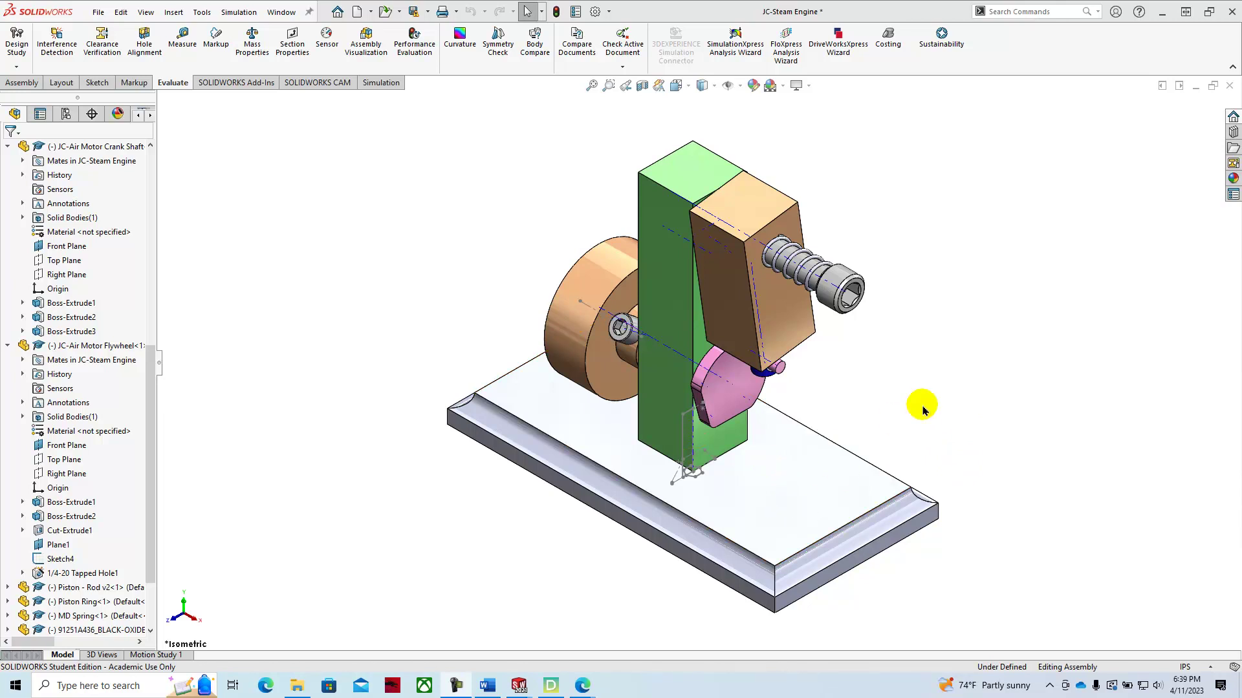
In Edge, check the D2L Lab 10 page, then return to the Air Motor Base sheet in Steam Engine.pdf
key(alt+Tab)
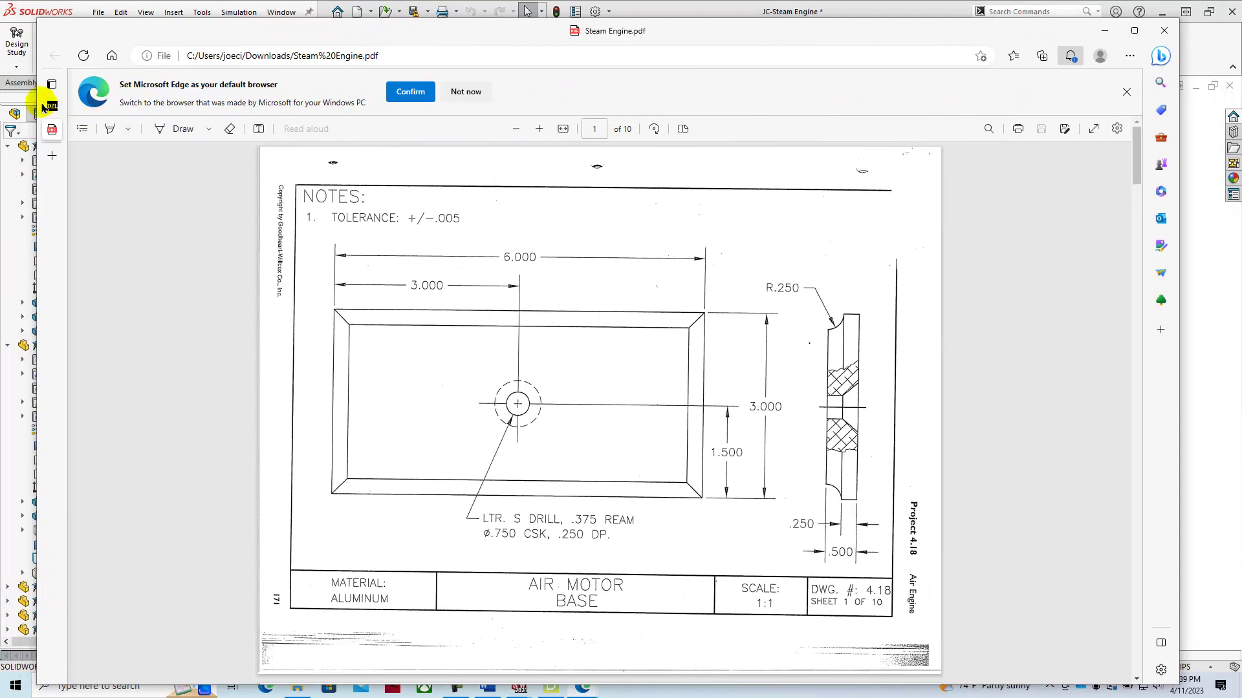
click(47, 106)
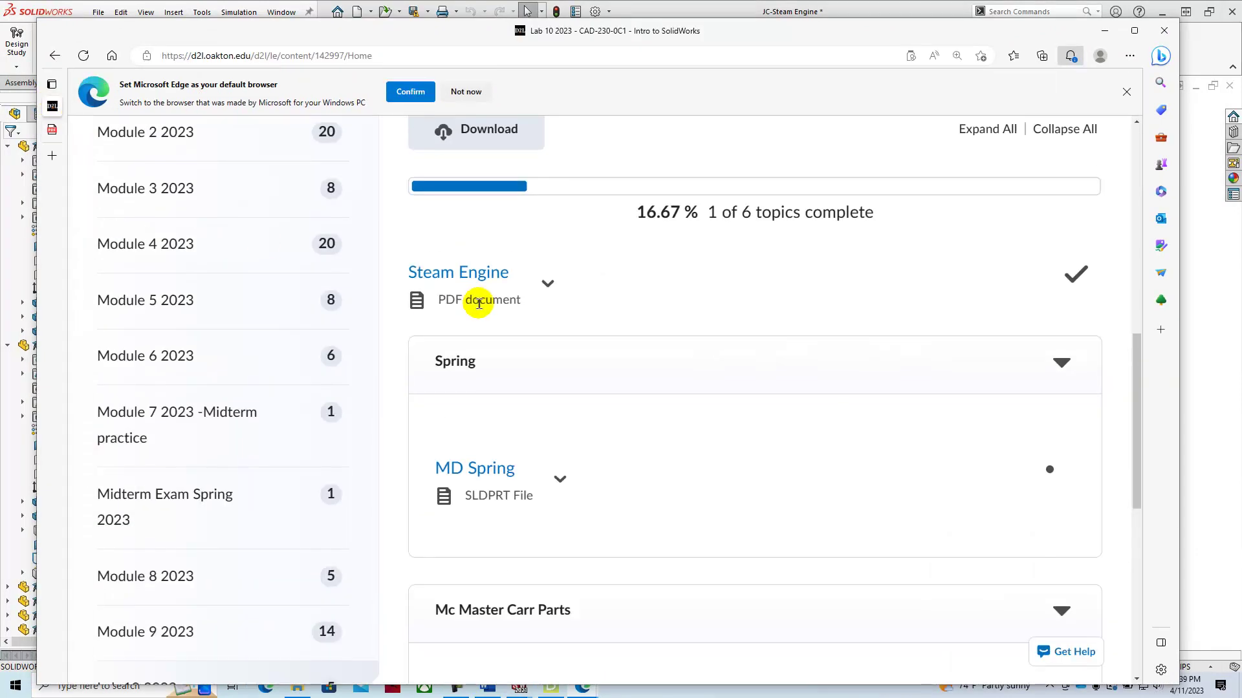
drag(1135, 448, 1136, 417)
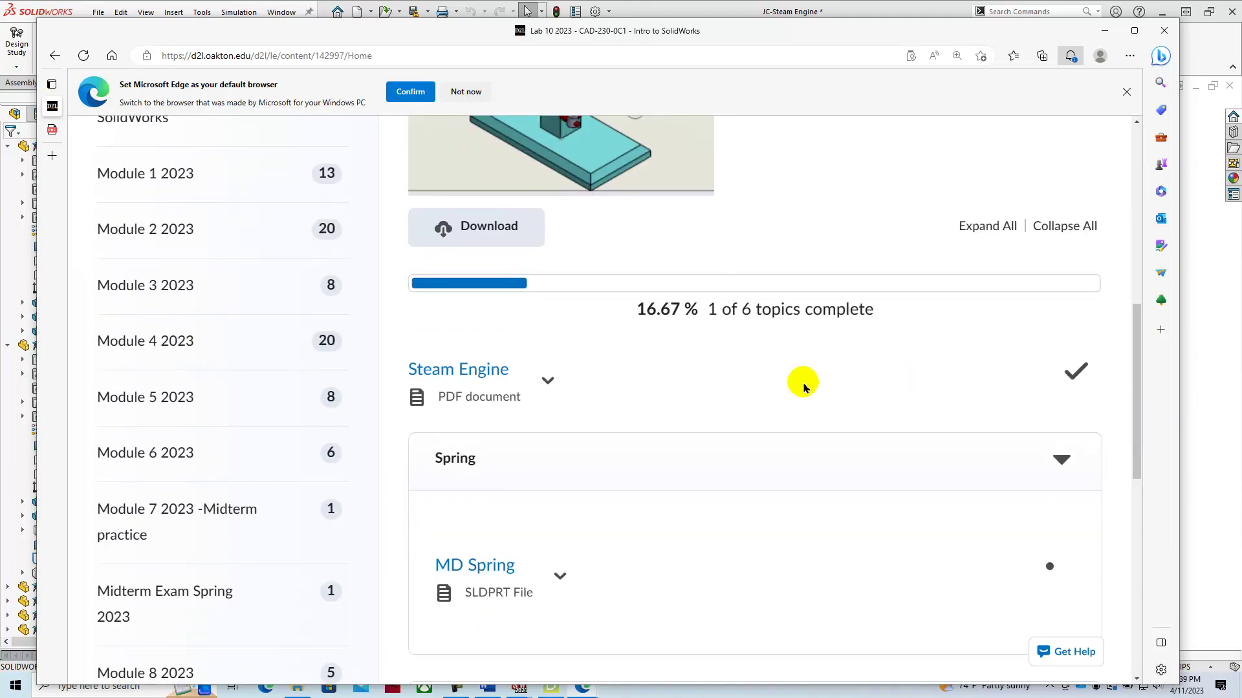
click(52, 129)
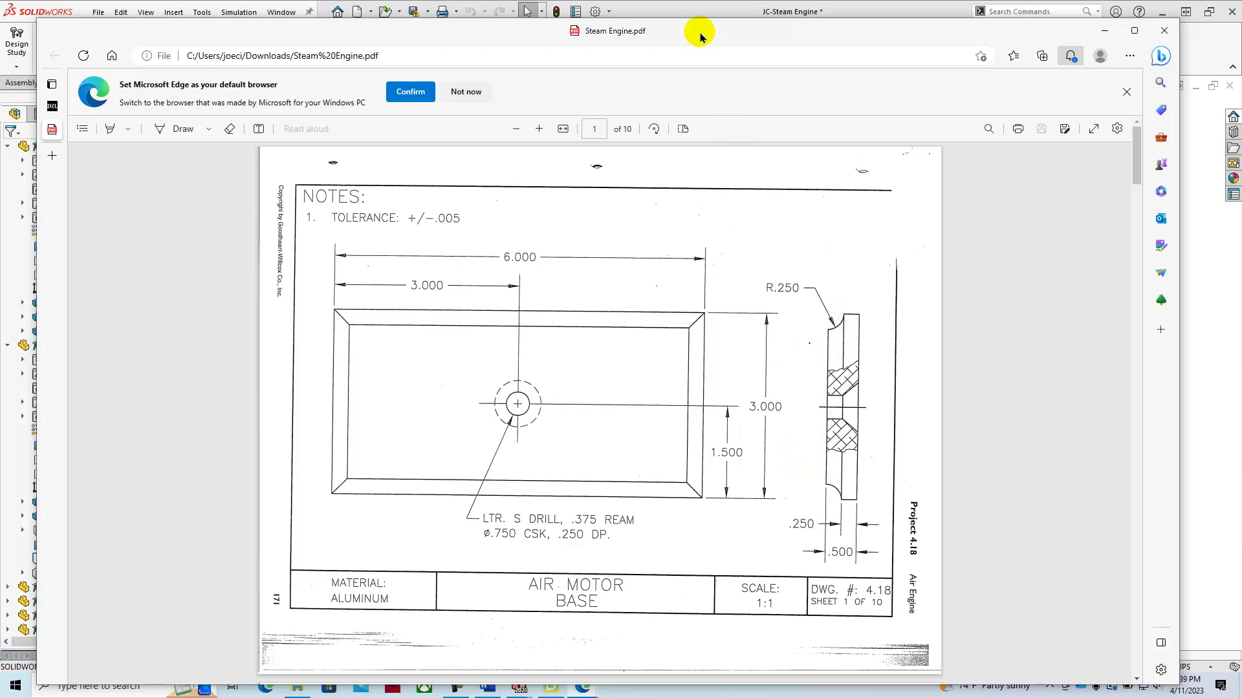
Move Edge aside and create a new SOLIDWORKS part document, Part3
drag(700, 38, 1241, 39)
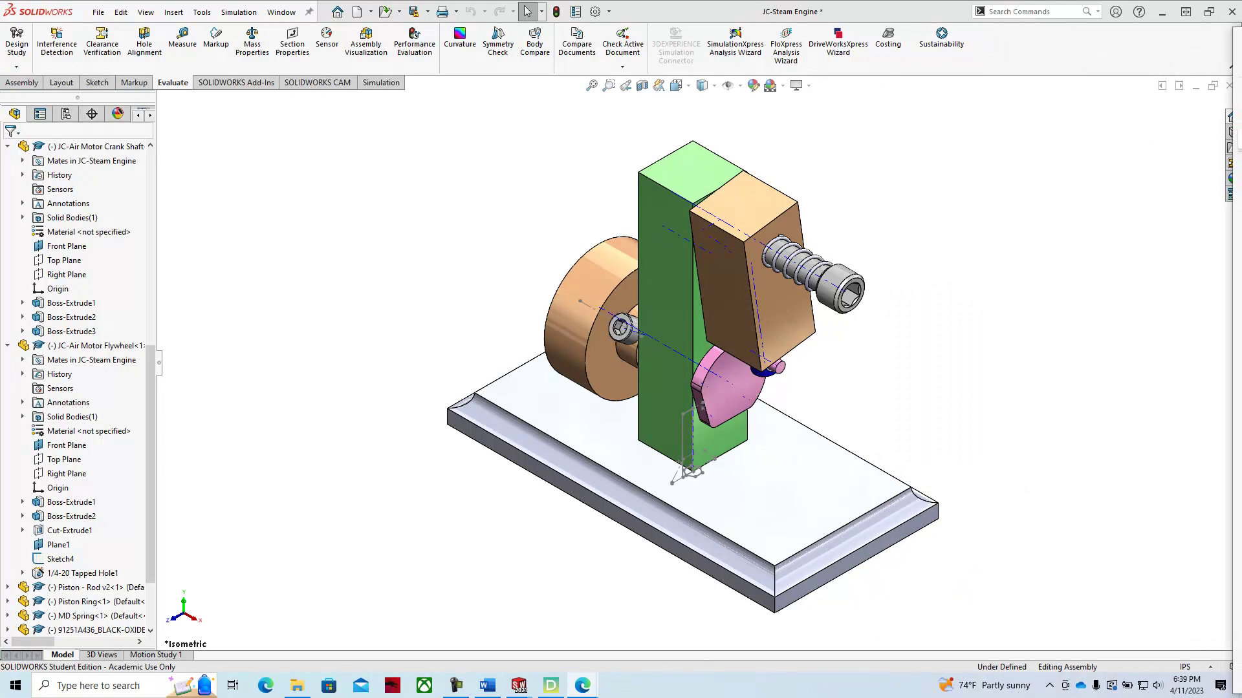
click(98, 12)
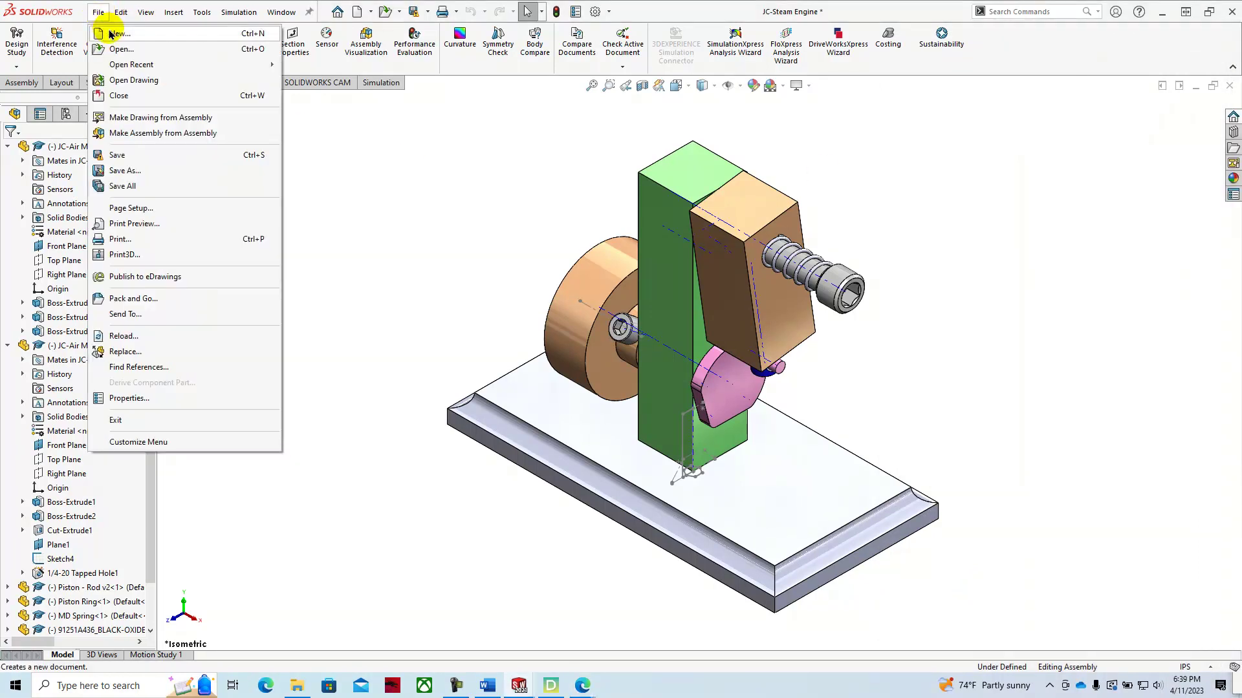
click(115, 34)
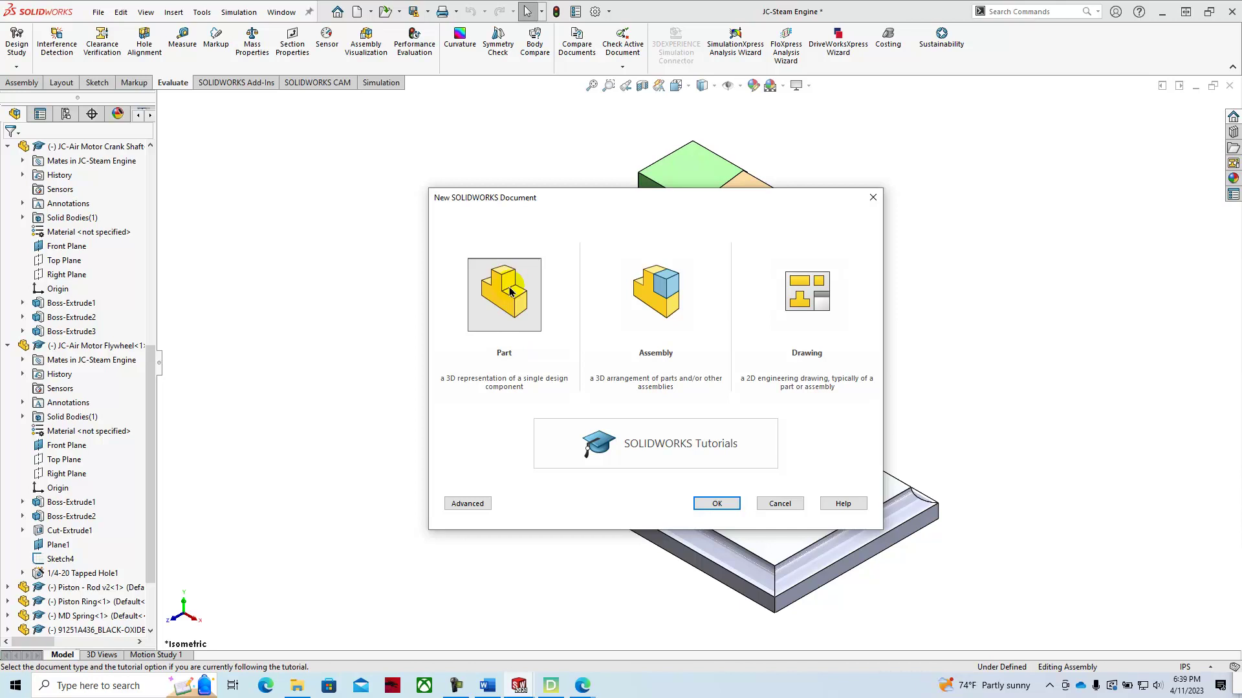
click(711, 503)
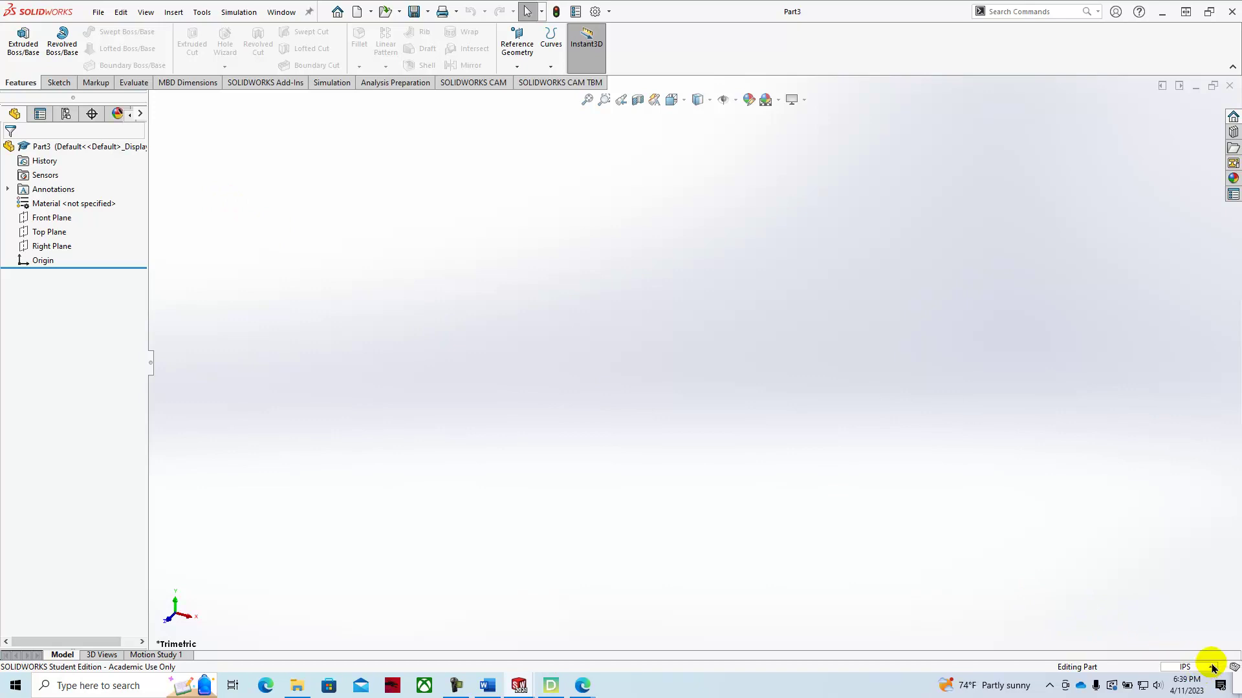
Set the document units to IPS (inch, pound, second) with three-decimal lengths
click(1206, 670)
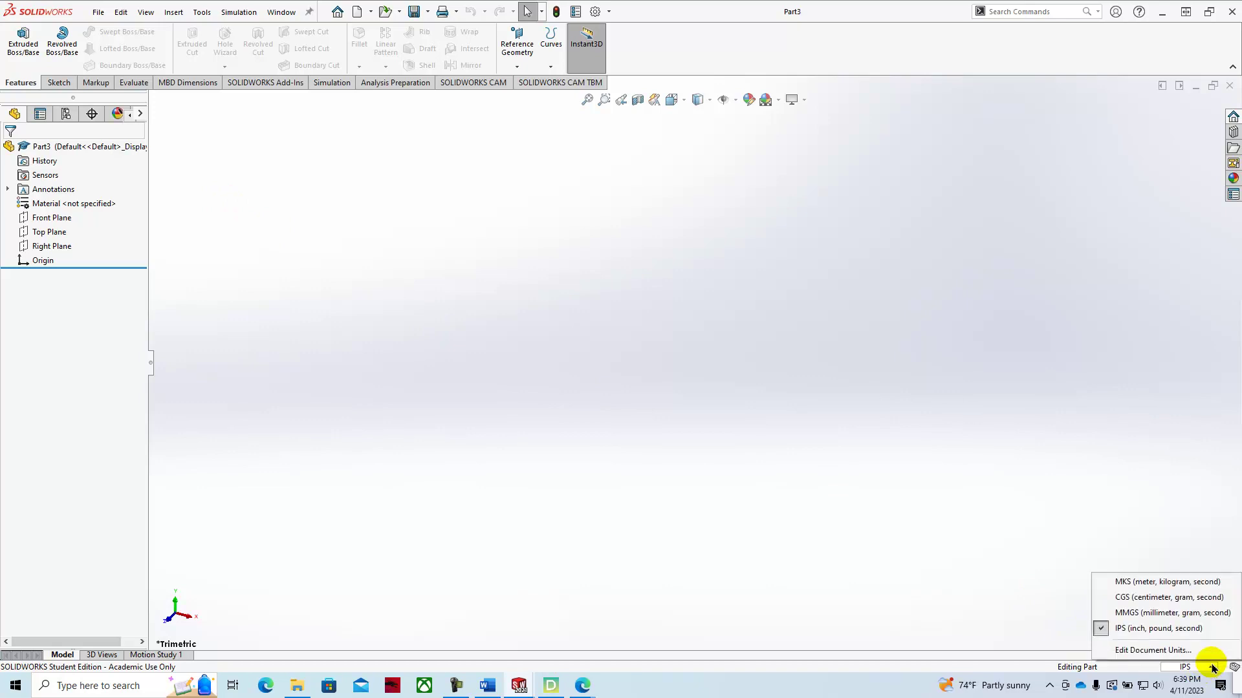
click(1152, 650)
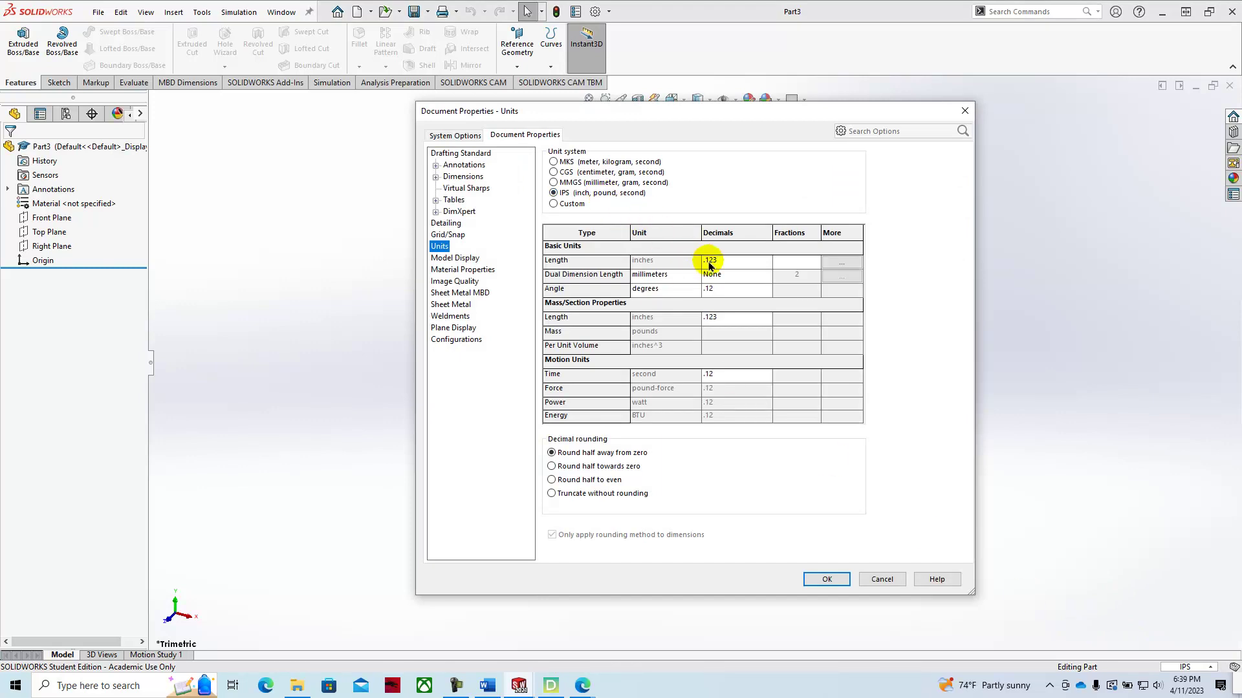
click(828, 580)
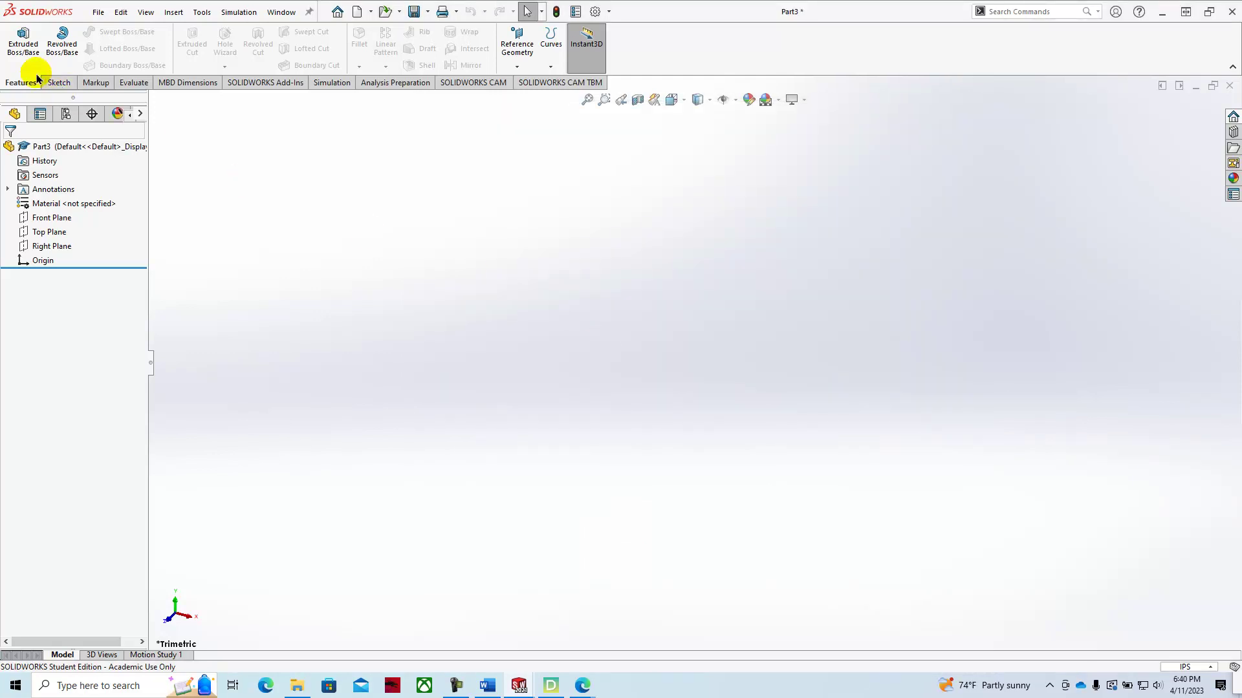
Sketch a center rectangle from the origin on the Top Plane
click(59, 84)
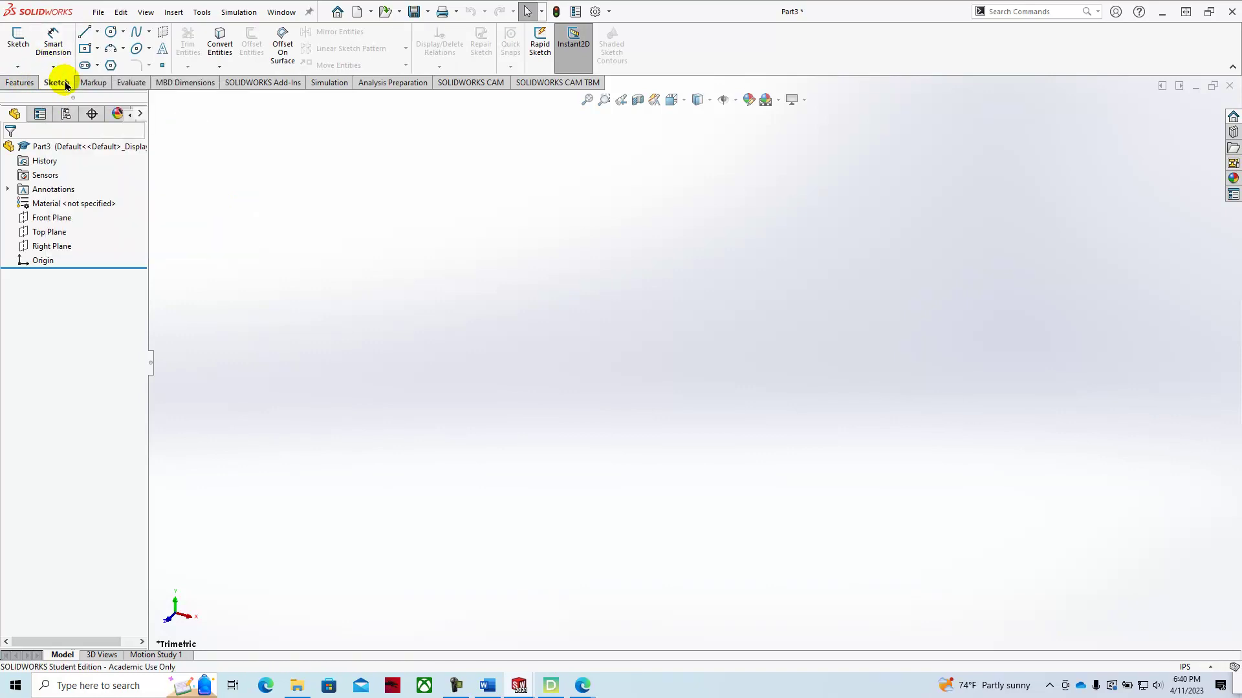
click(18, 67)
click(30, 82)
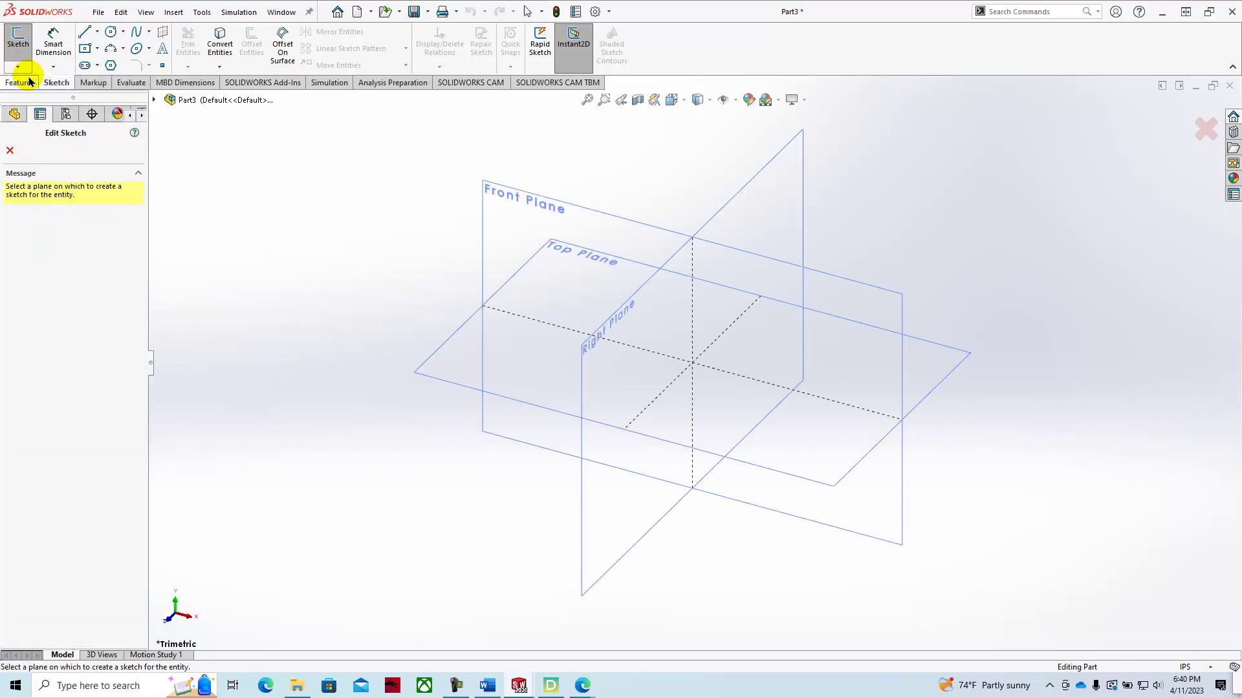
click(538, 252)
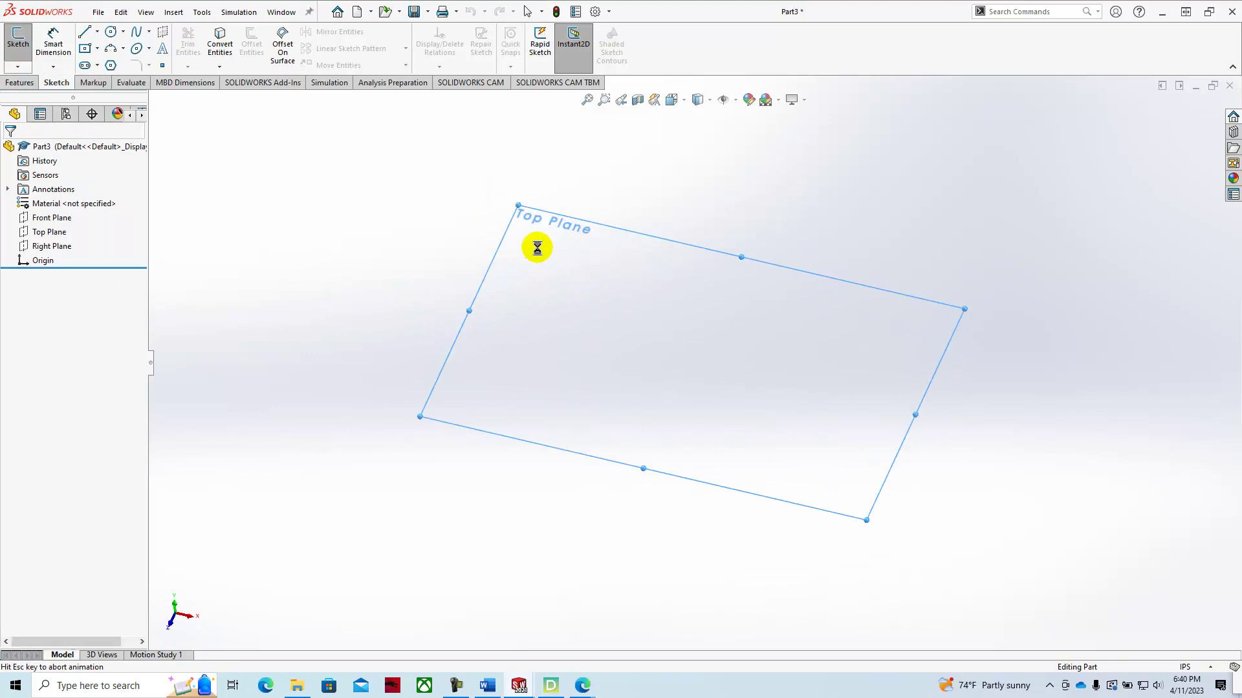
click(96, 49)
click(110, 81)
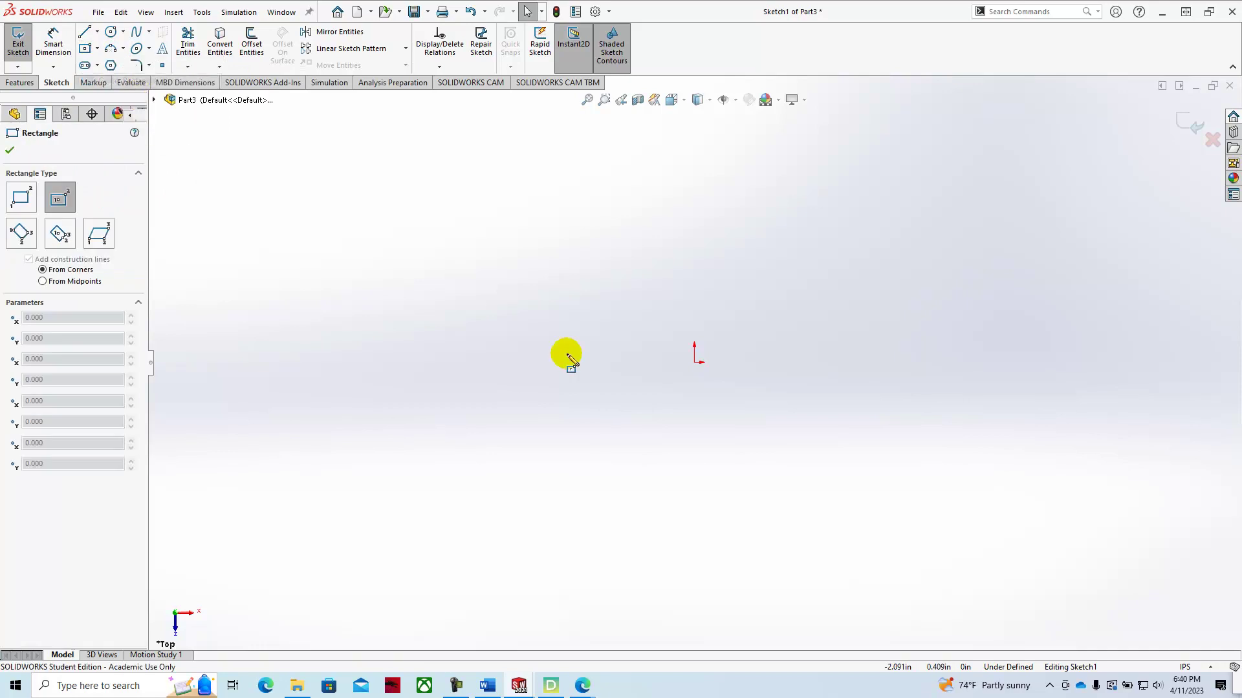
click(694, 362)
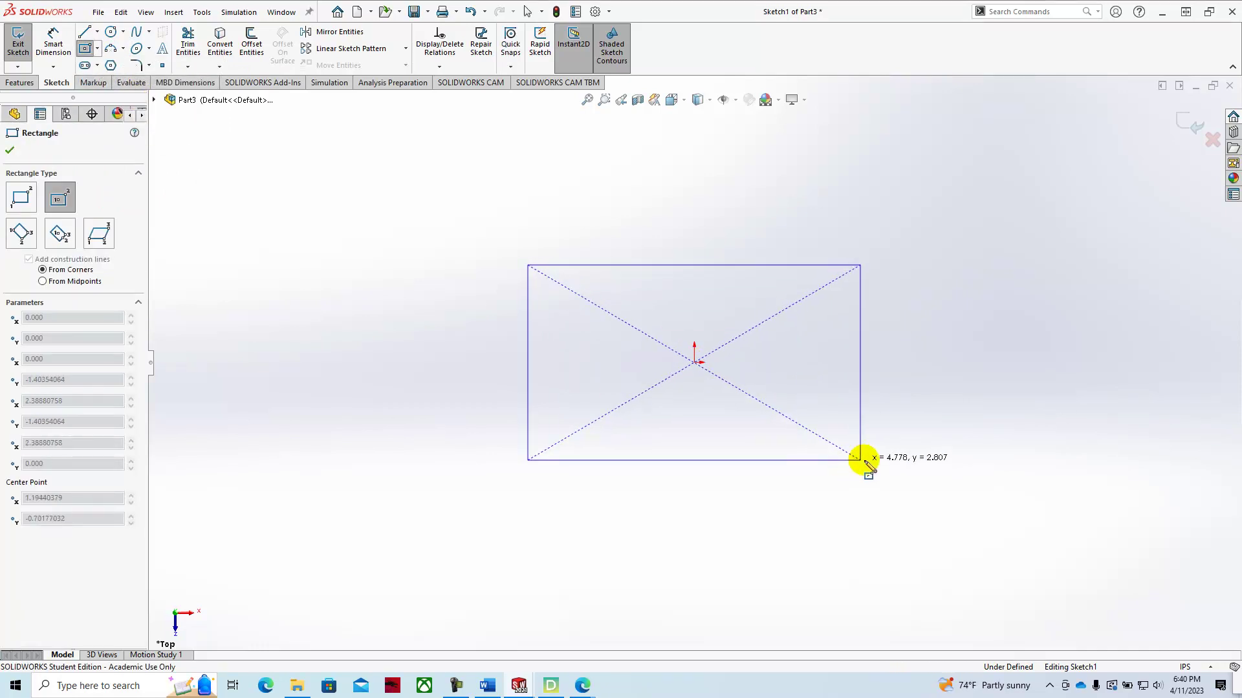
click(887, 460)
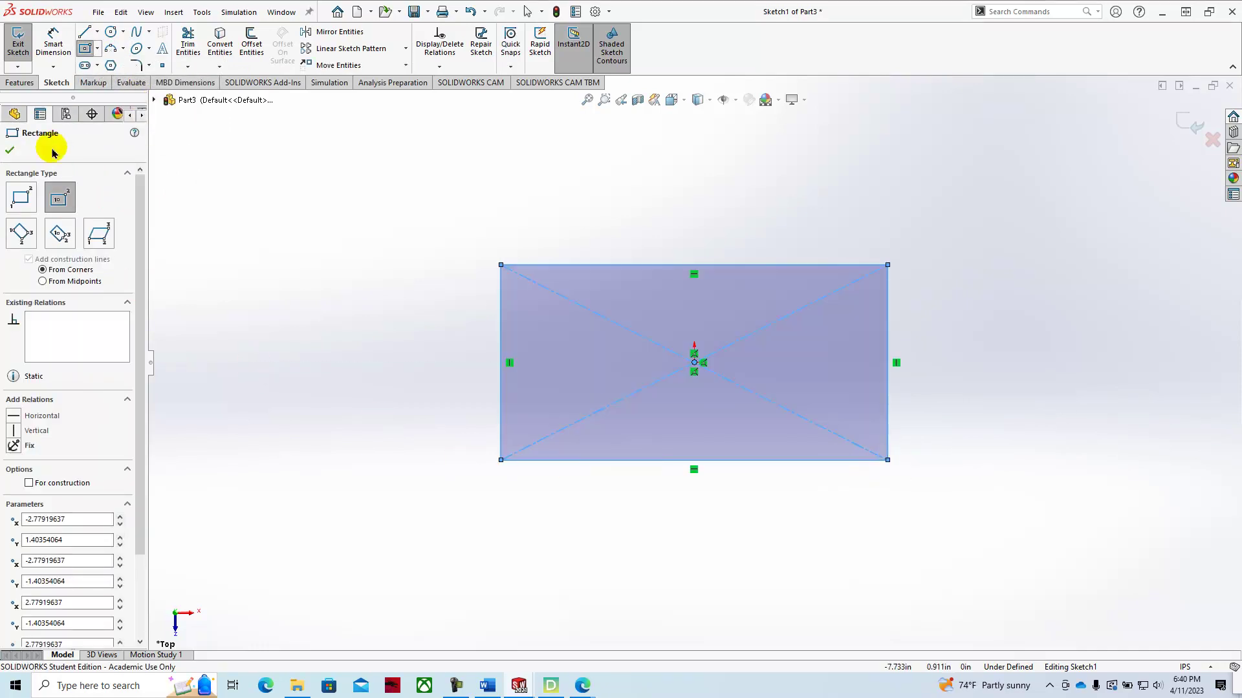
Dimension the rectangle 3 in tall (right edge) and 6 in wide (bottom edge)
click(58, 45)
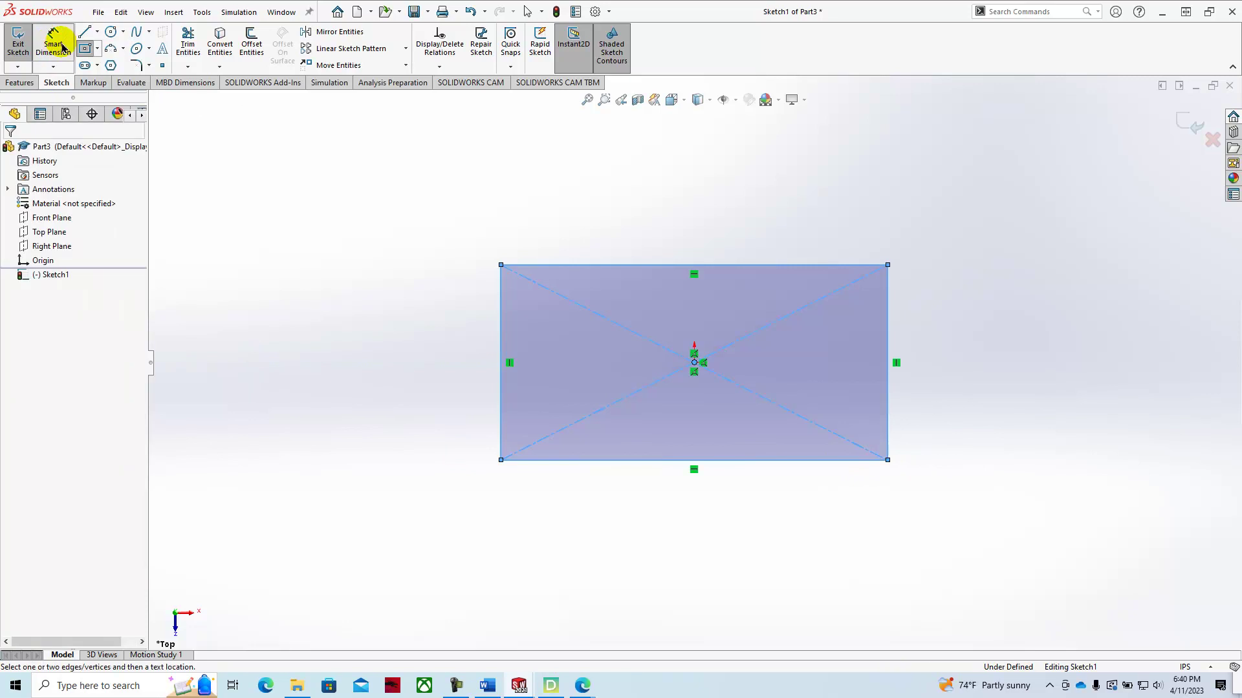
click(887, 331)
click(954, 360)
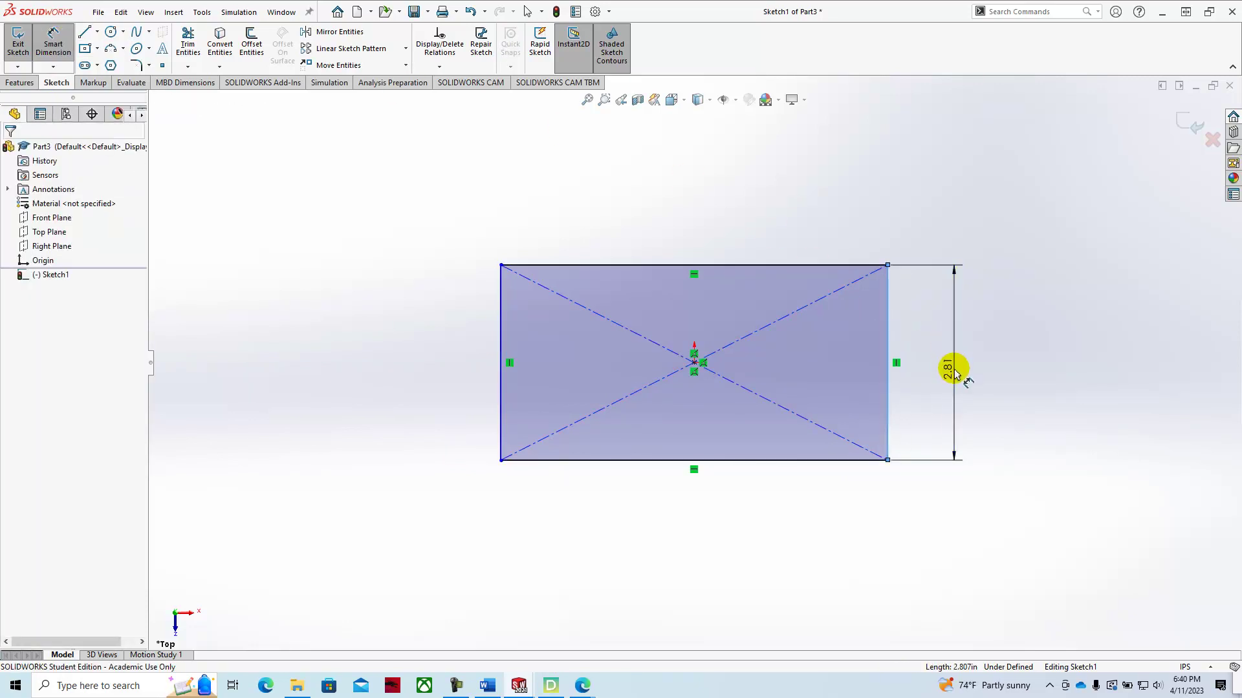
text(3)
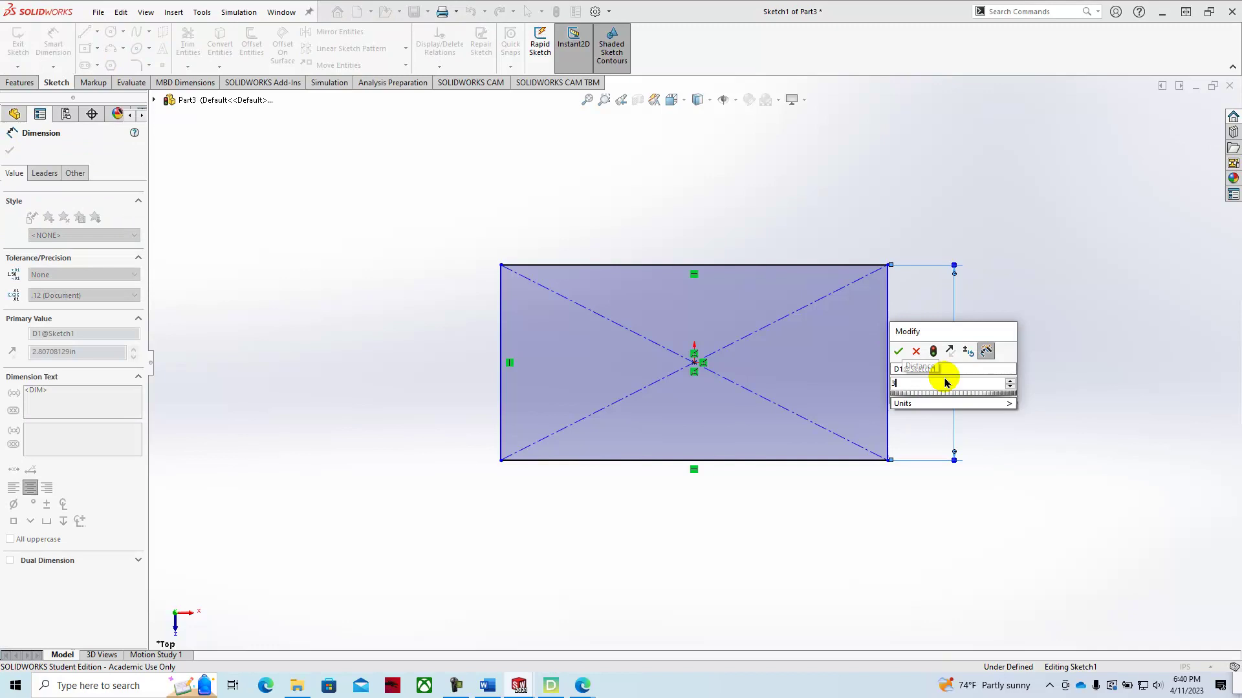
key(Return)
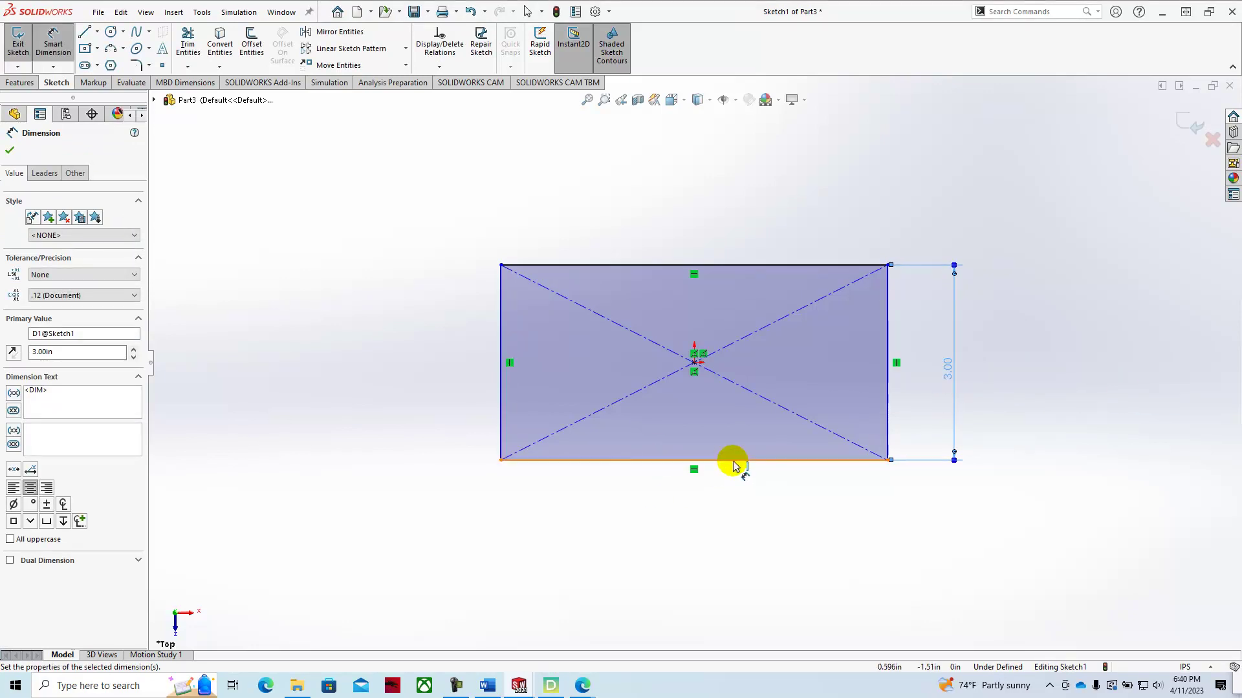
click(726, 461)
click(707, 514)
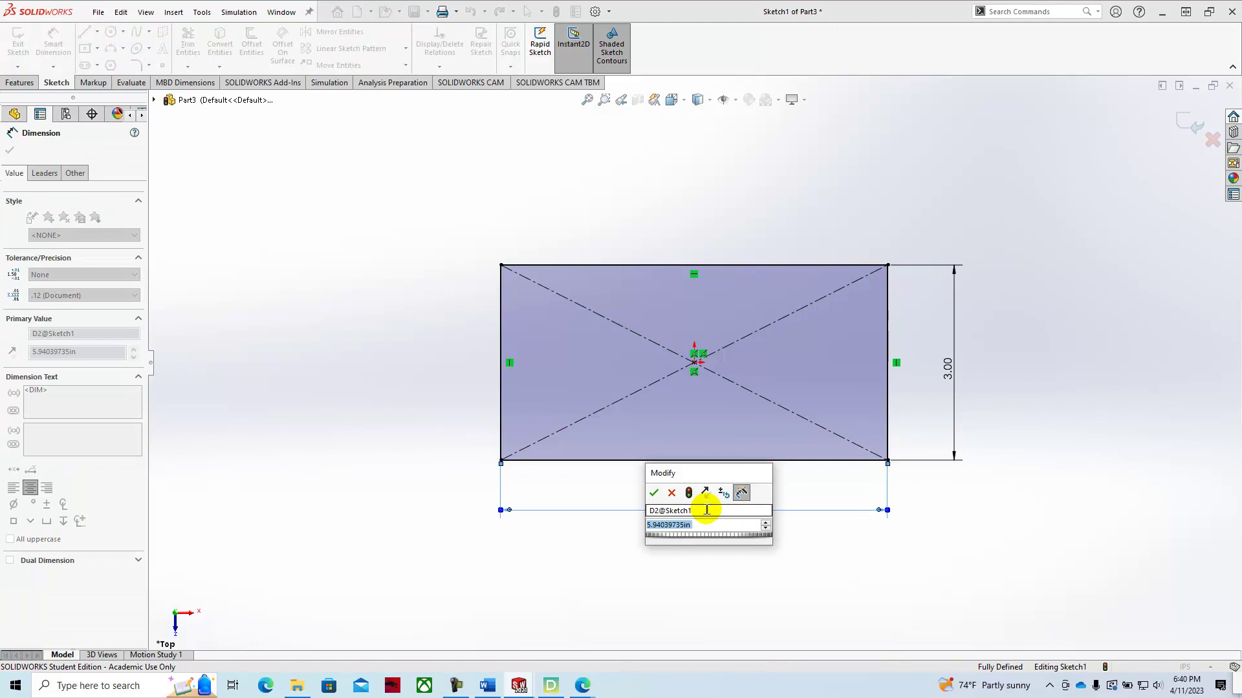
text(6)
key(Return)
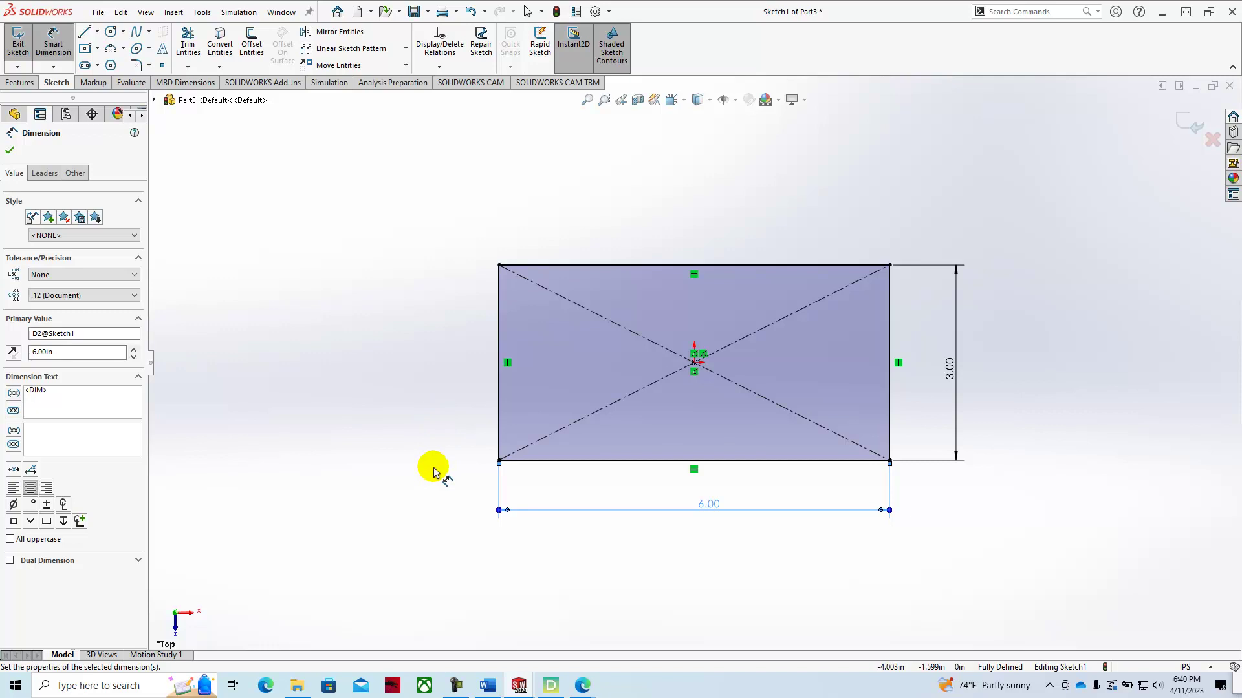
Extrude the 6 × 3 rectangle to a blind depth of 0.25 in as Boss-Extrude1
click(20, 83)
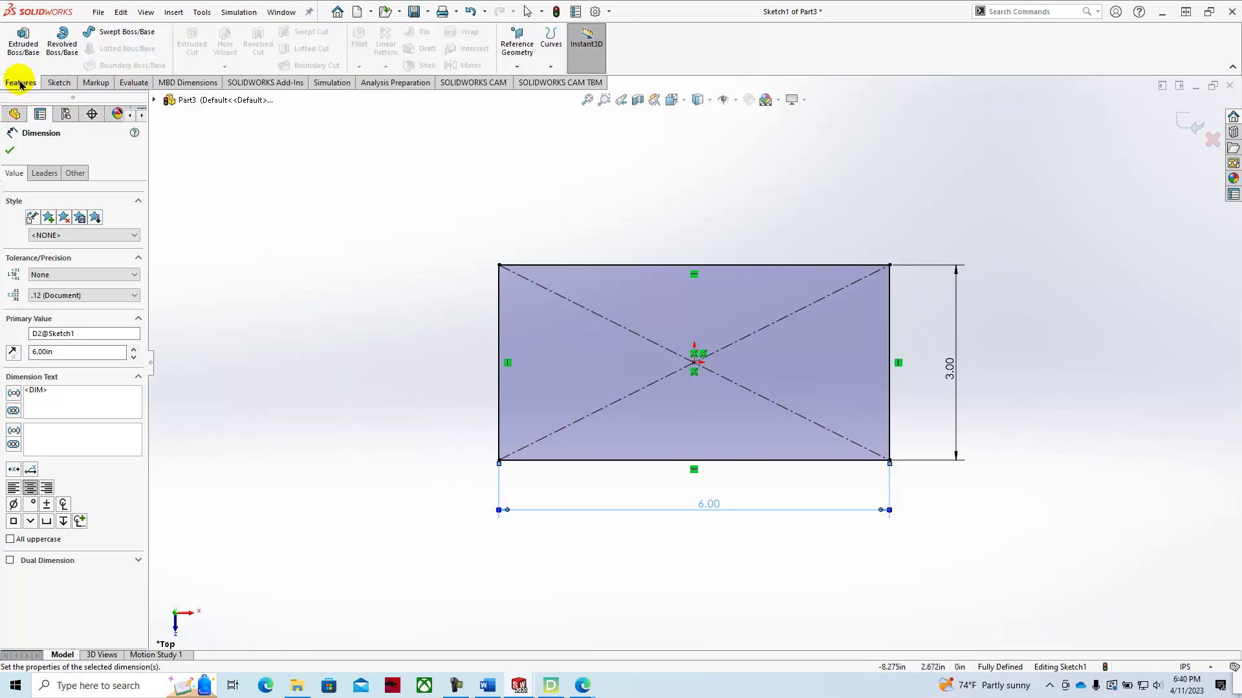
click(23, 41)
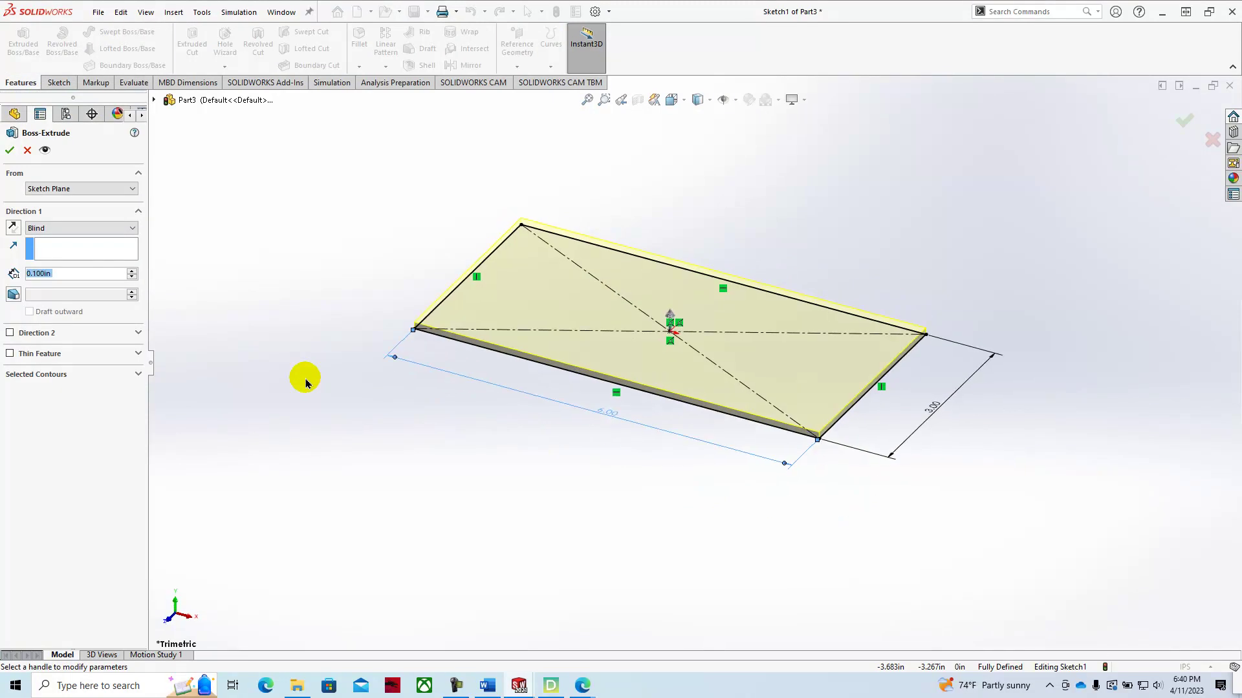
text(.25)
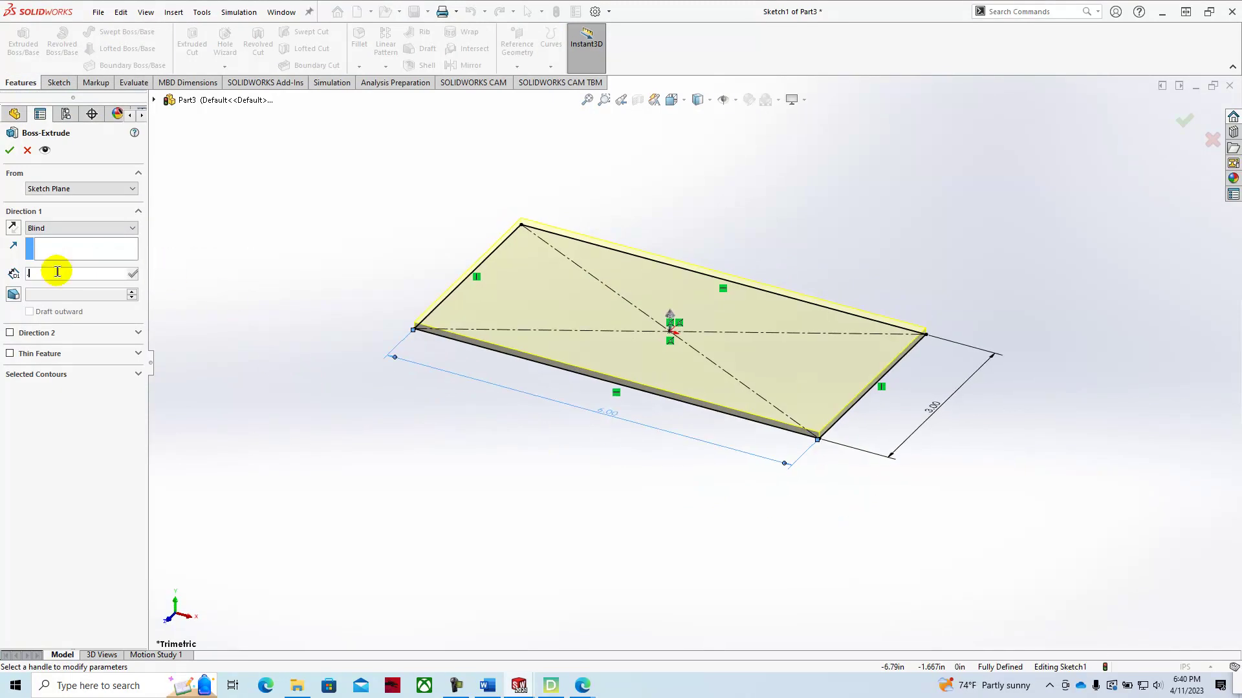
key(Return)
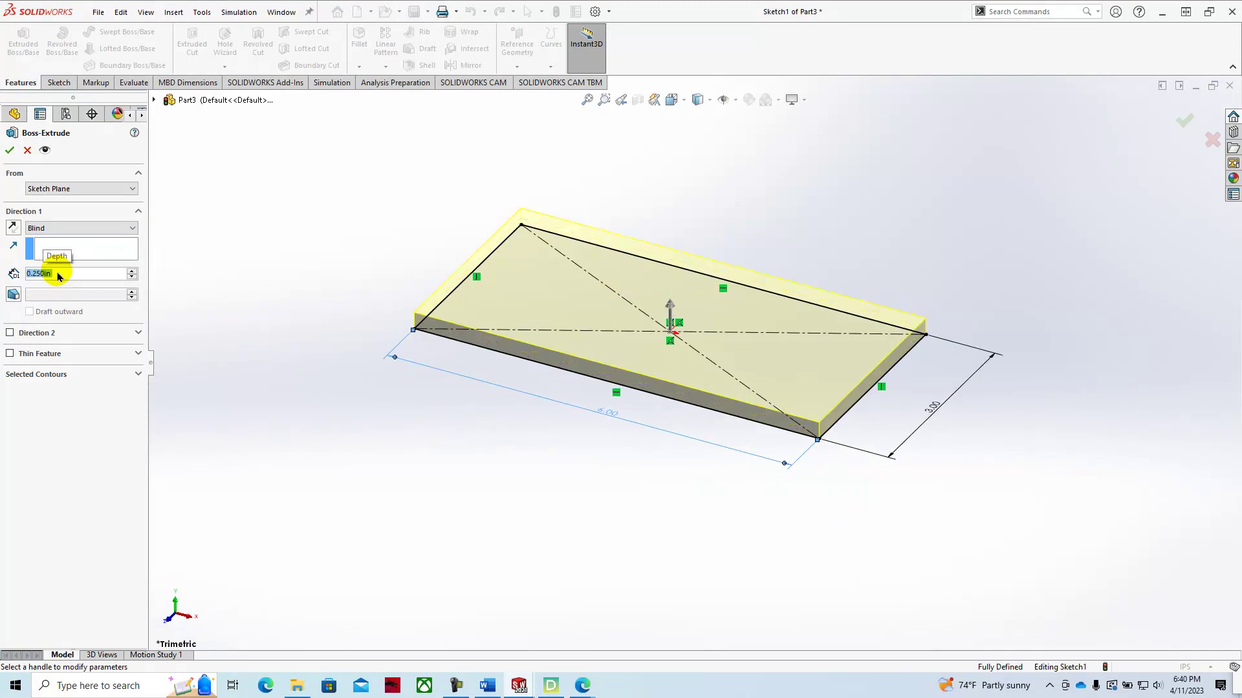
click(9, 153)
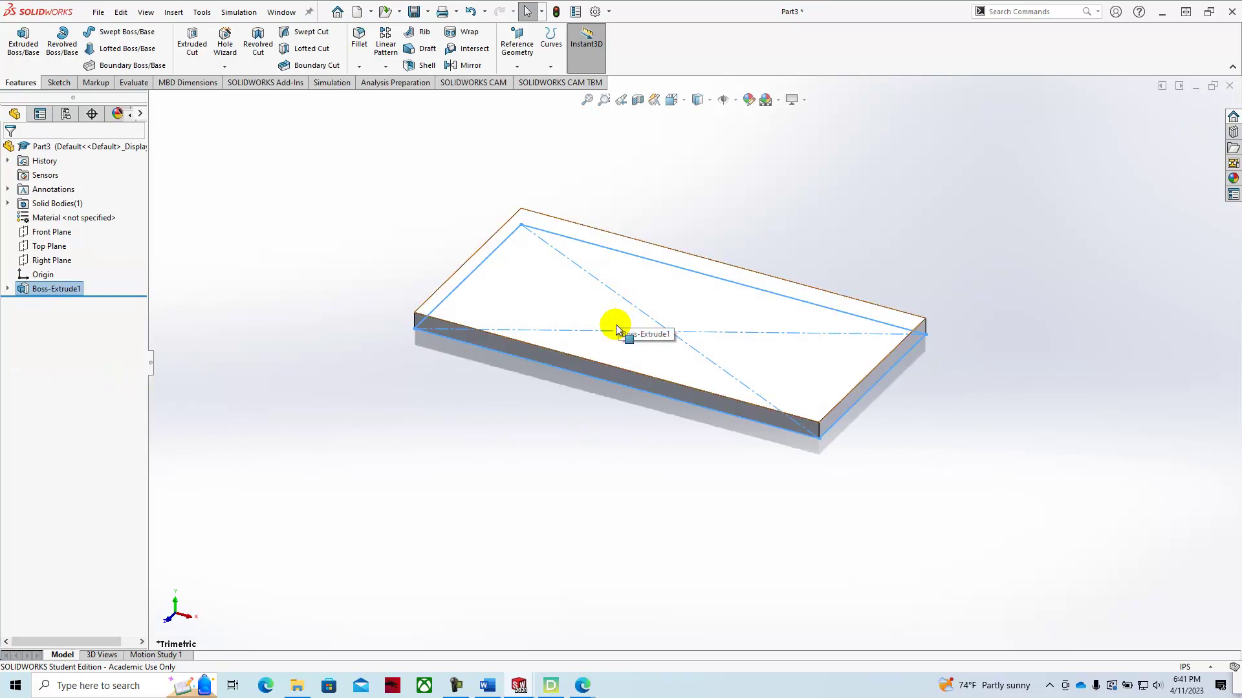
Start a sketch on the plate's top face and draw a center rectangle from the origin
click(579, 306)
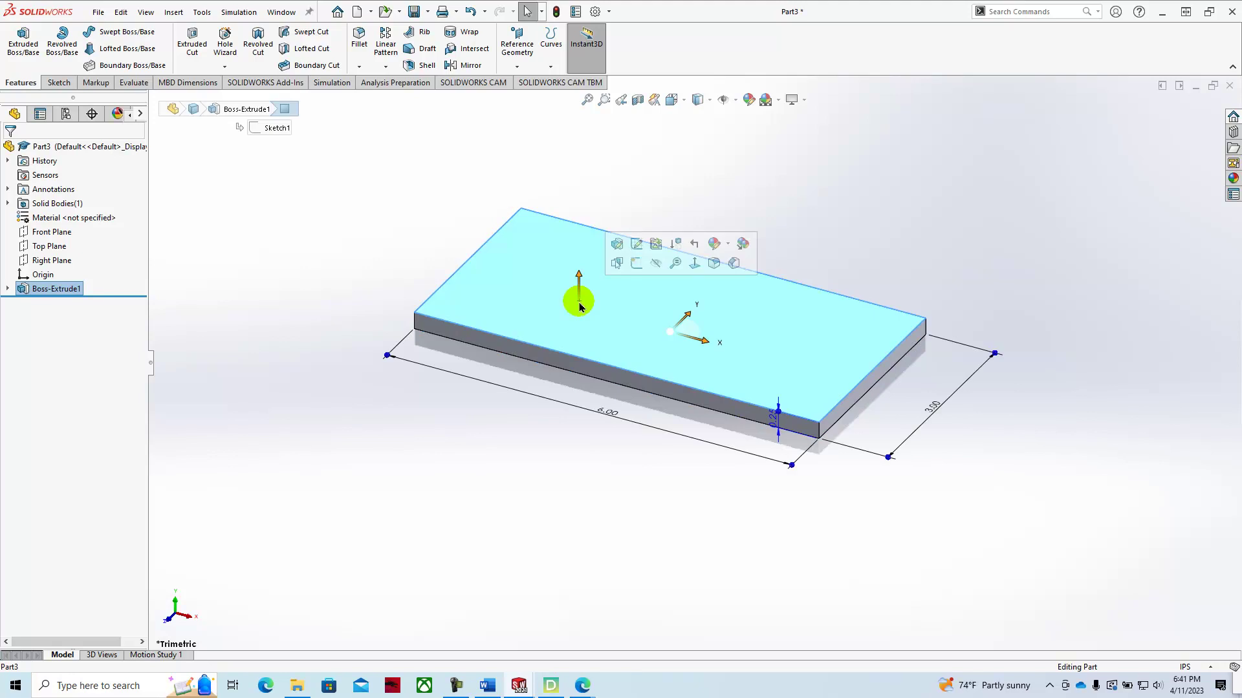
click(636, 266)
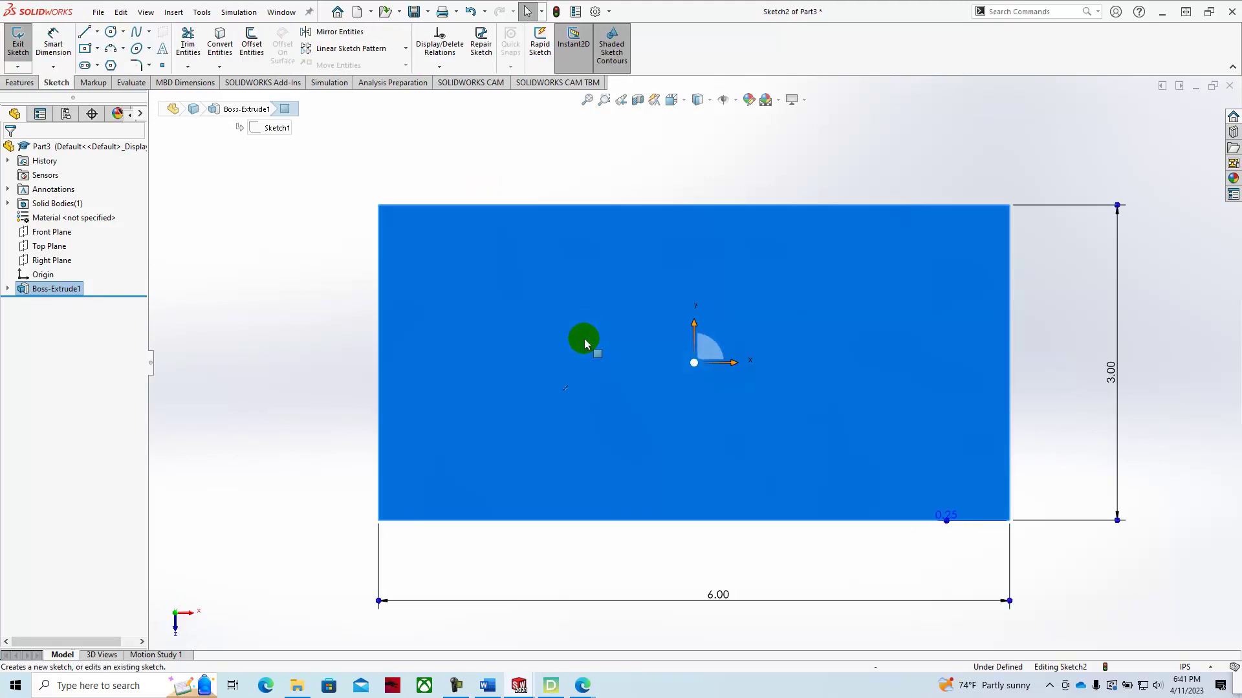
click(85, 50)
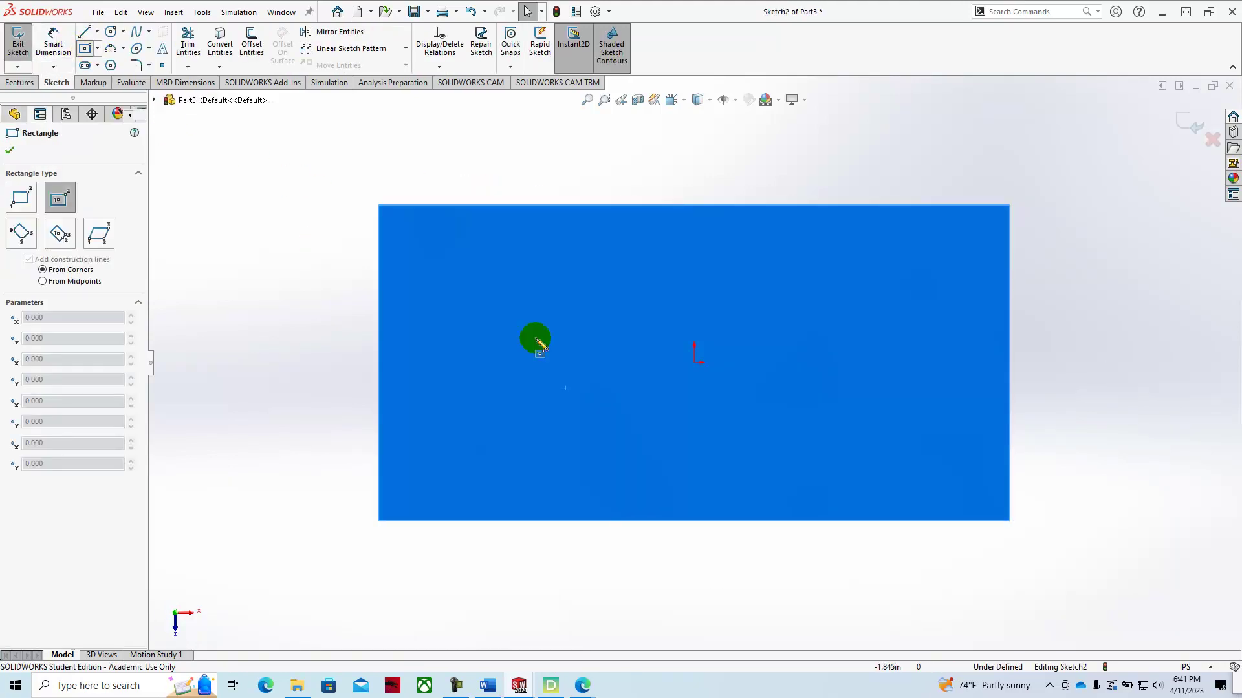
click(695, 362)
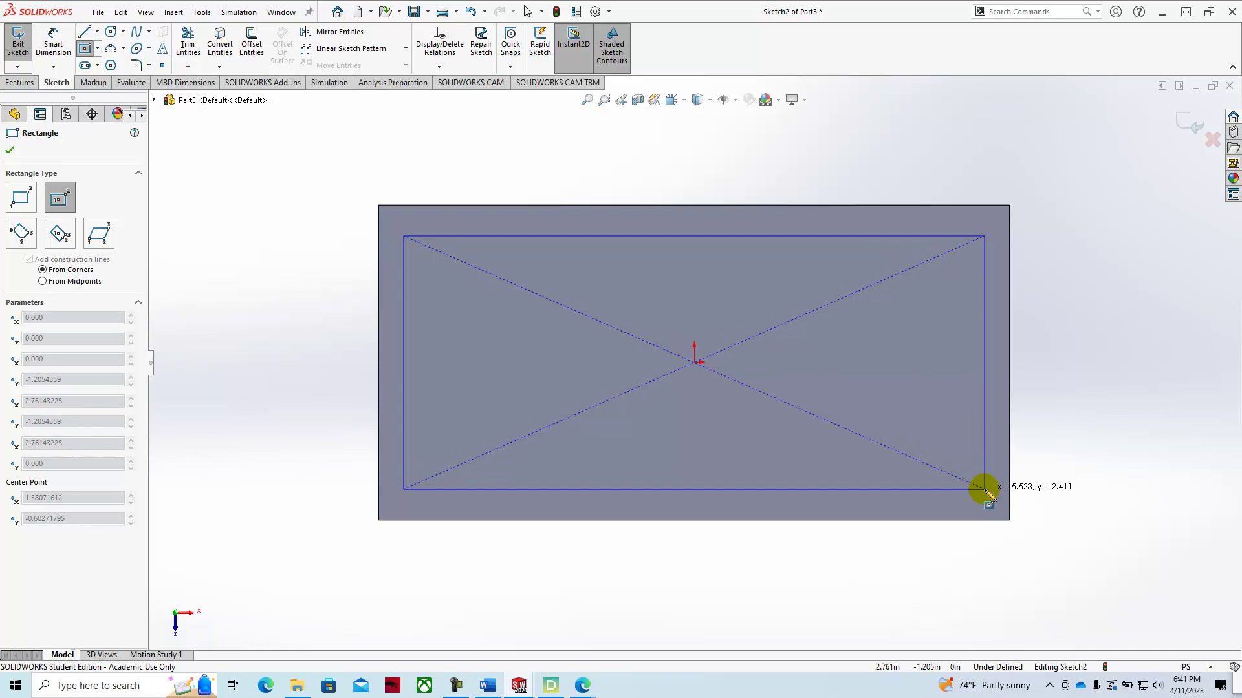
click(984, 488)
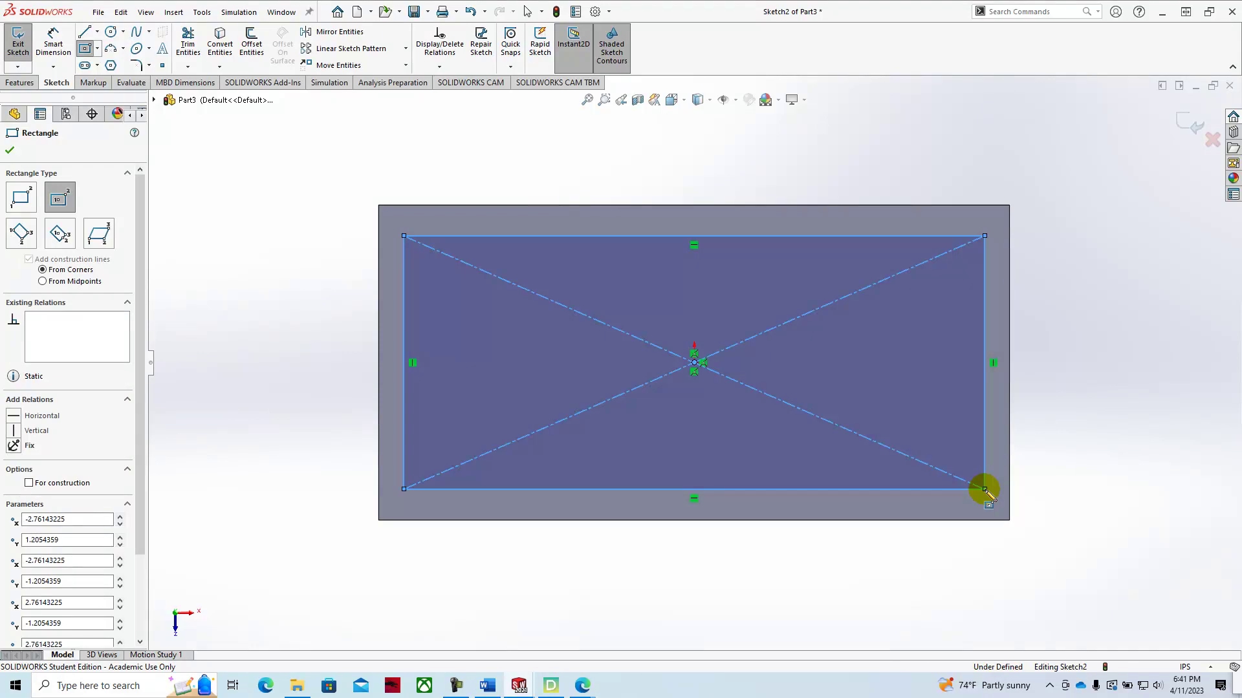
Dimension the new rectangle 2.5 in tall and 5.5 in wide
click(63, 56)
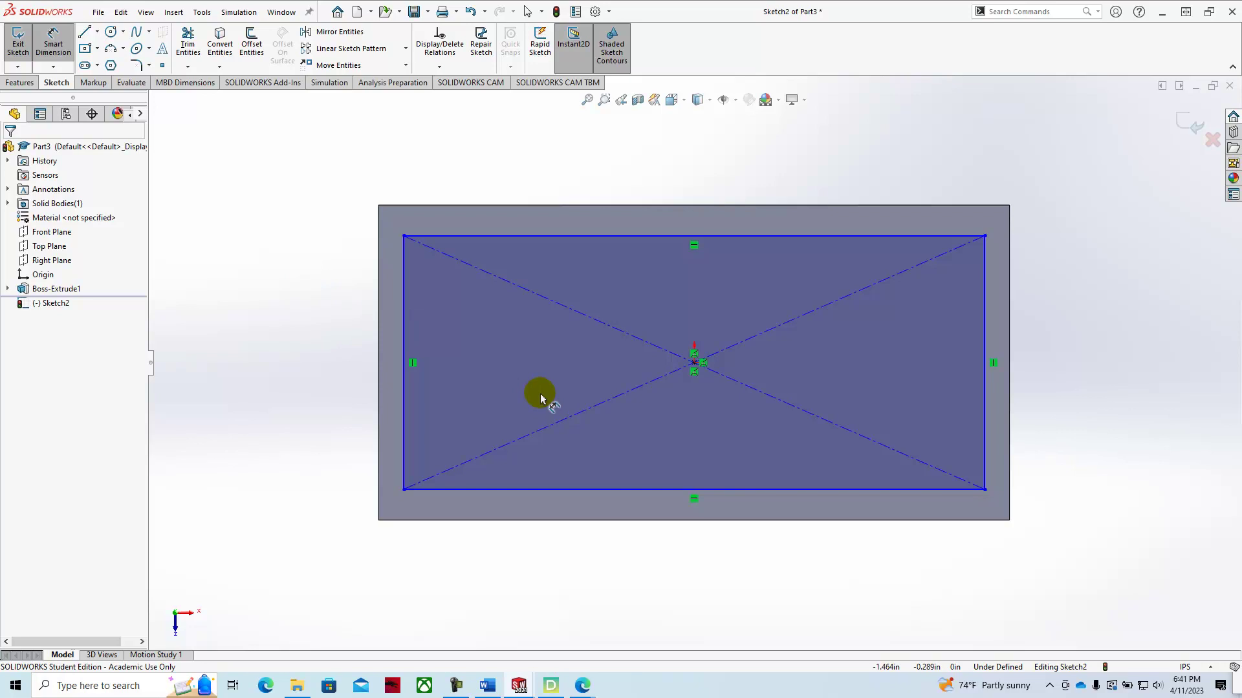
click(985, 337)
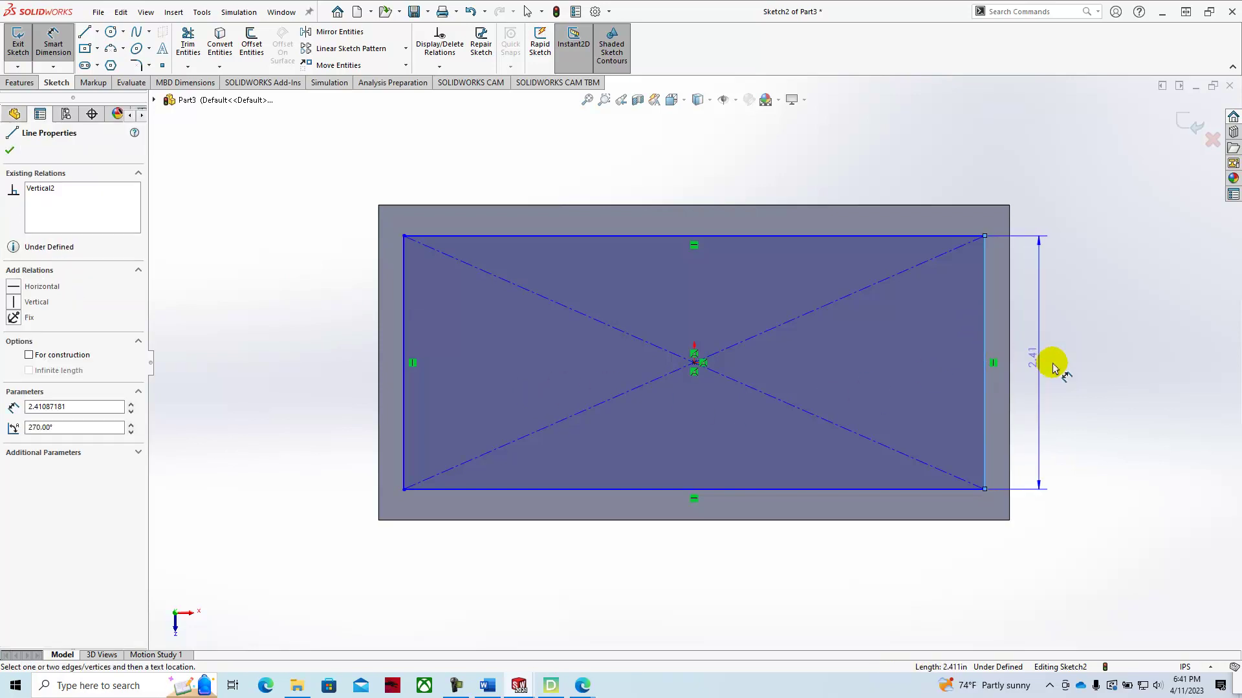
click(1070, 365)
text(2.5)
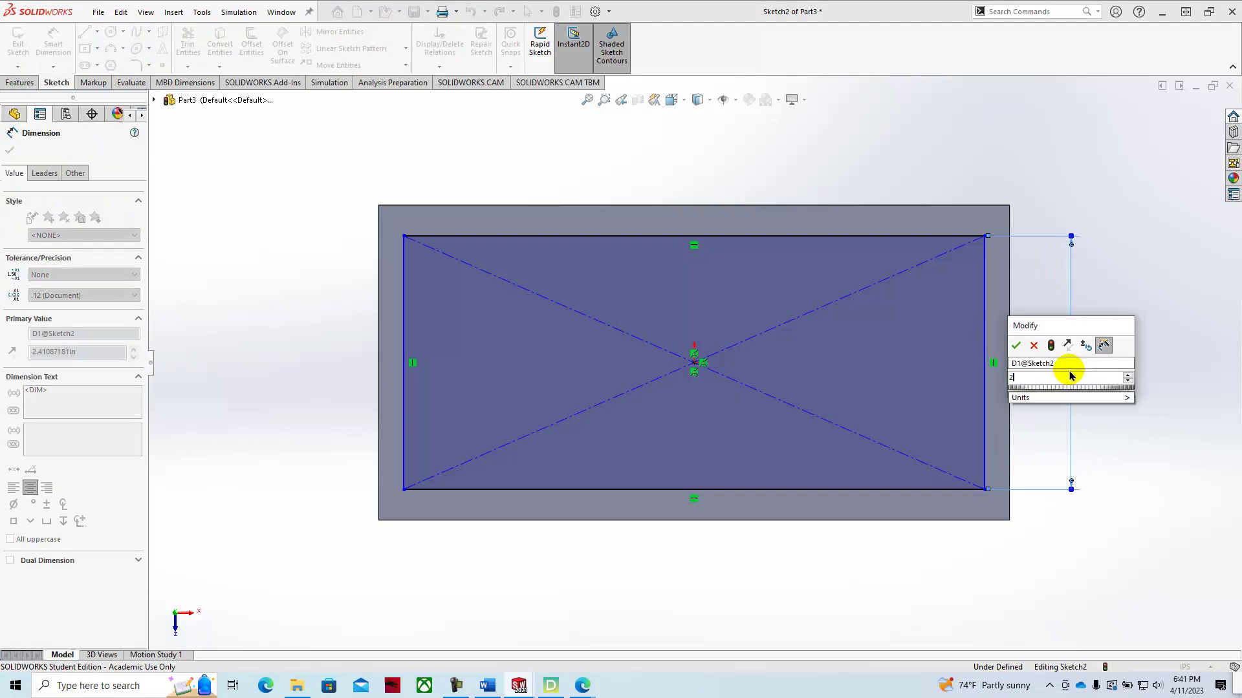
key(Return)
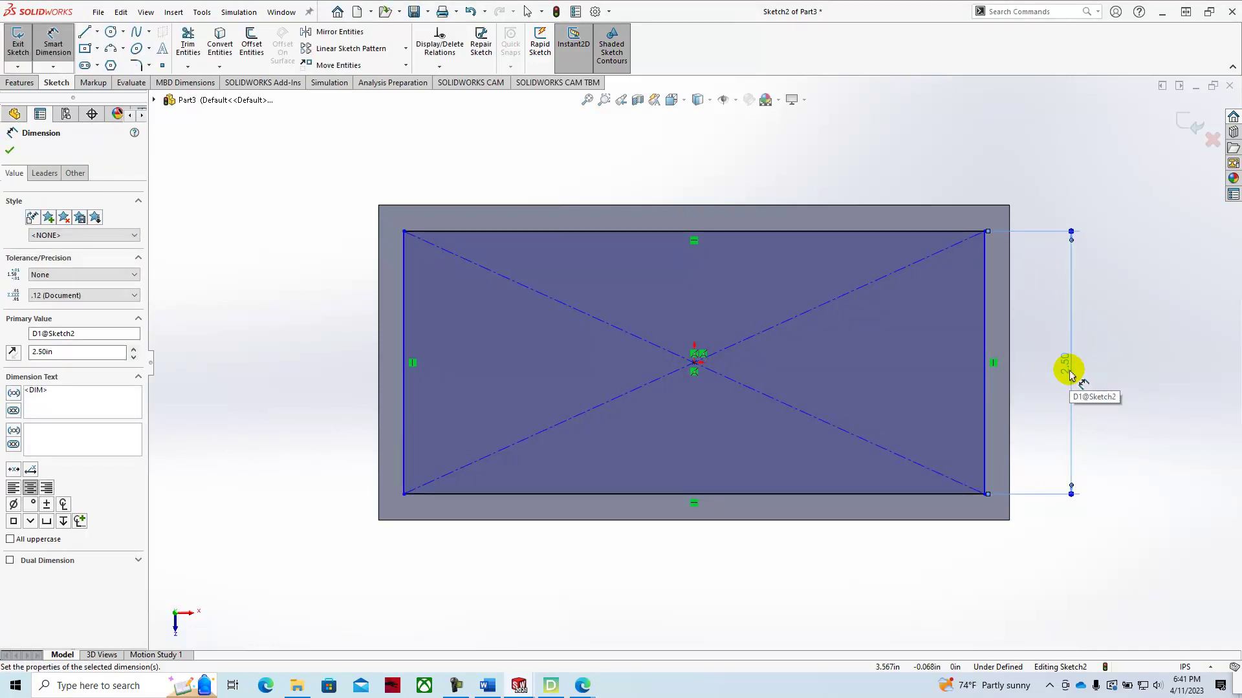
click(757, 499)
click(698, 562)
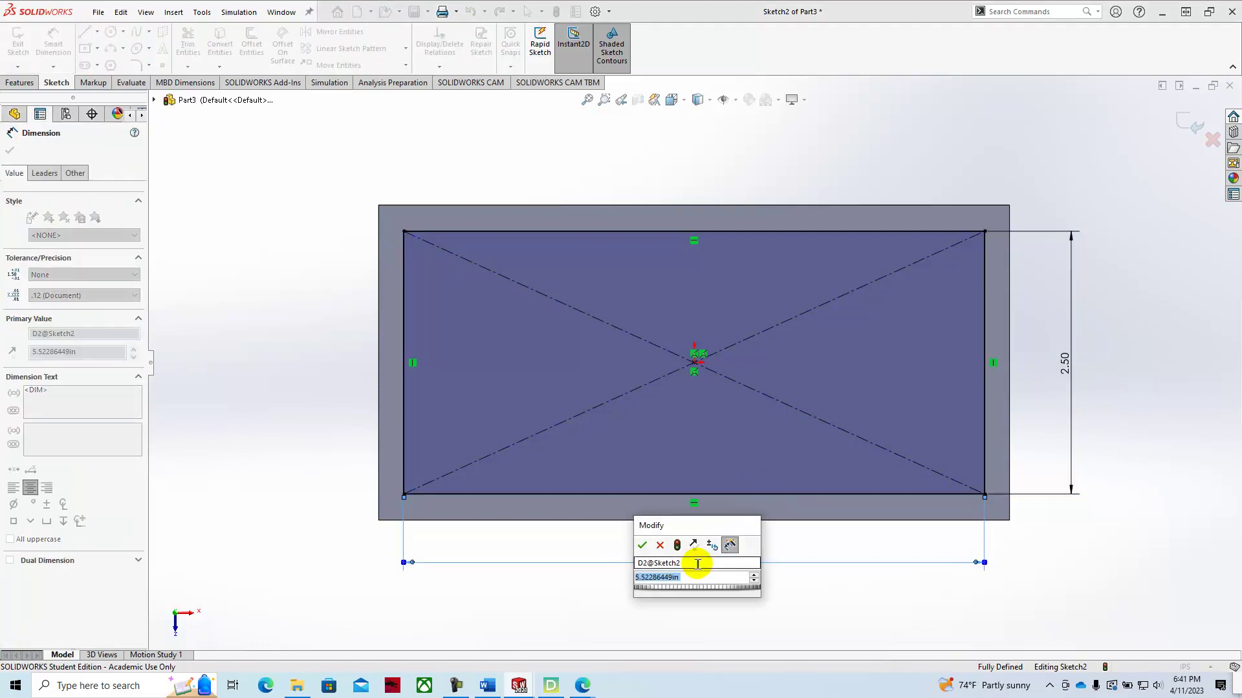
text(5.5)
key(Return)
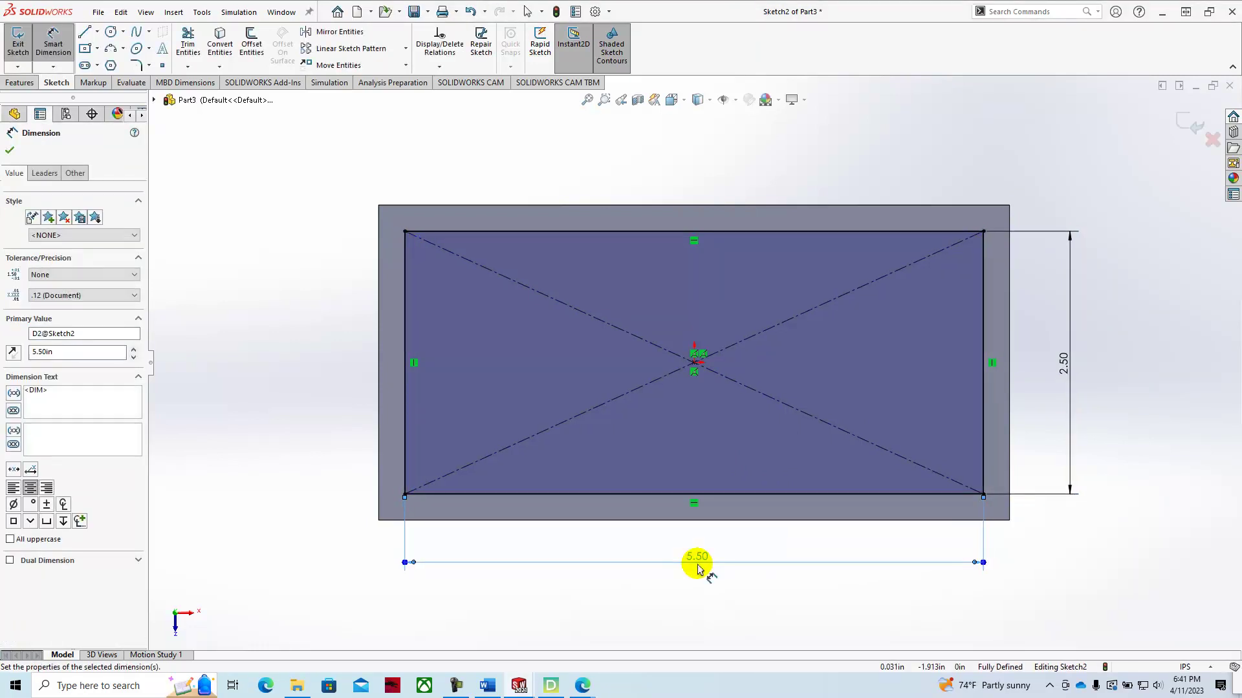
key(Escape)
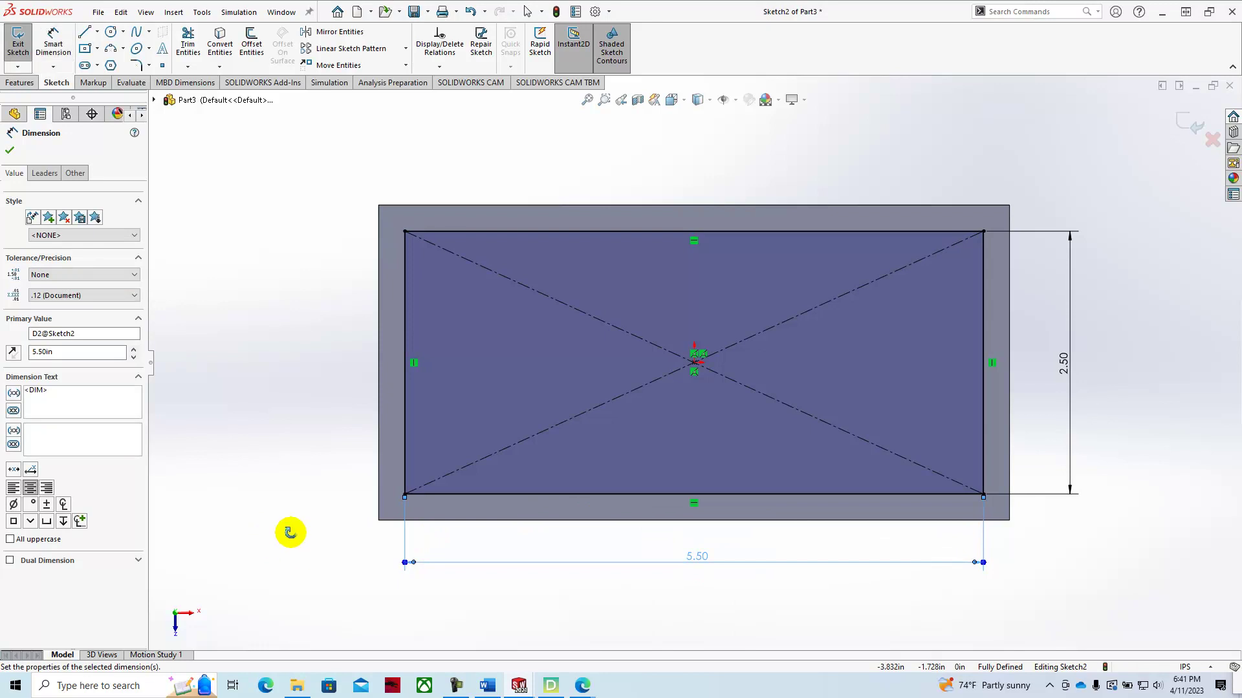
Extrude the 5.50 × 2.50 rectangle 0.250 in as Boss-Extrude2, forming the raised block
mouse_move(290, 532)
middle_down()
mouse_move(277, 416)
mouse_move(208, 407)
mouse_move(271, 463)
mouse_move(276, 446)
mouse_move(258, 452)
middle_up()
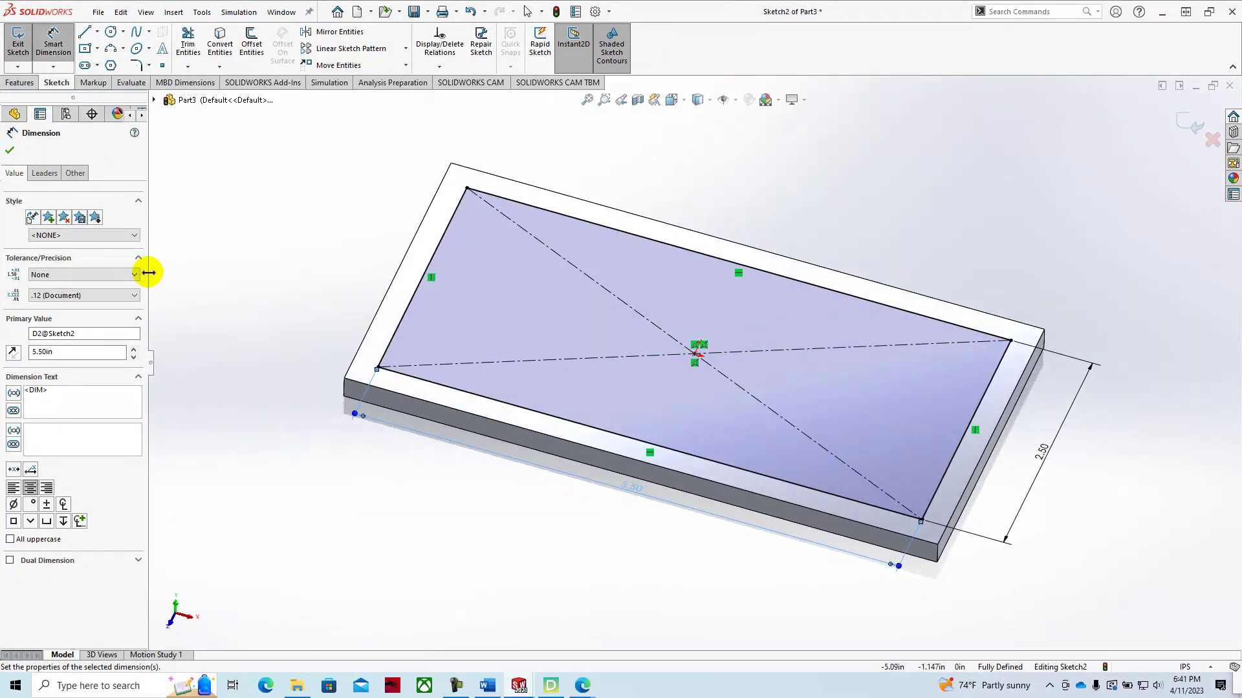
click(18, 83)
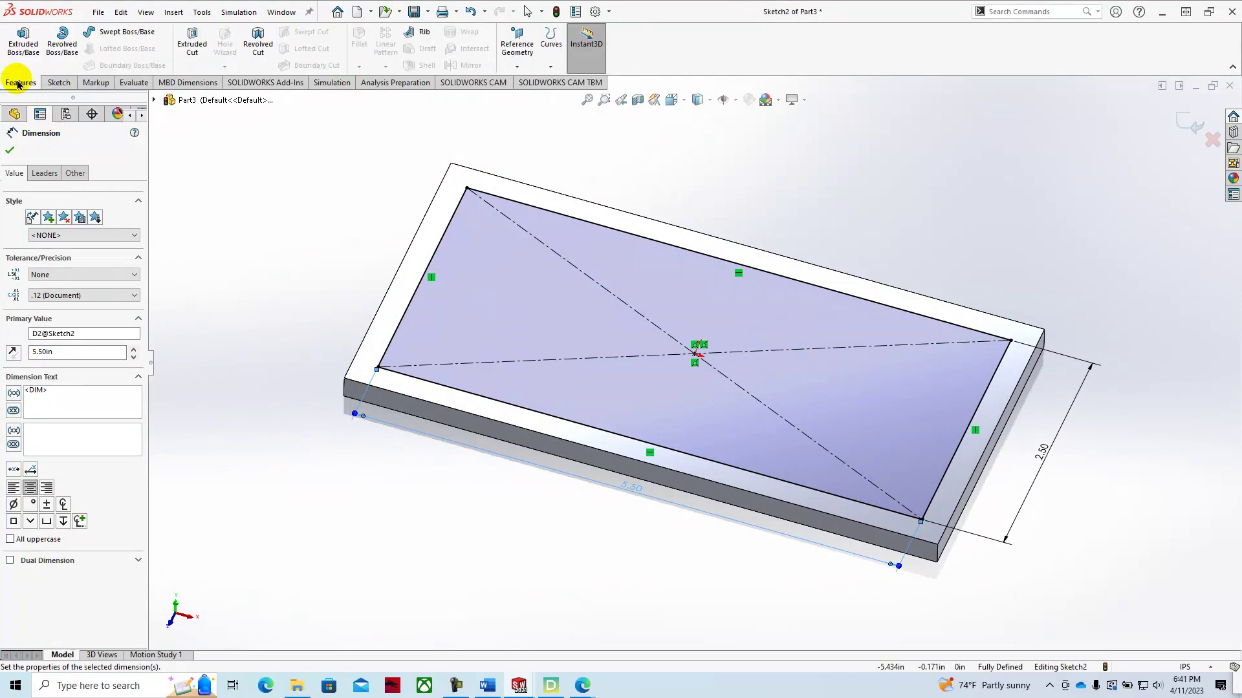
click(24, 39)
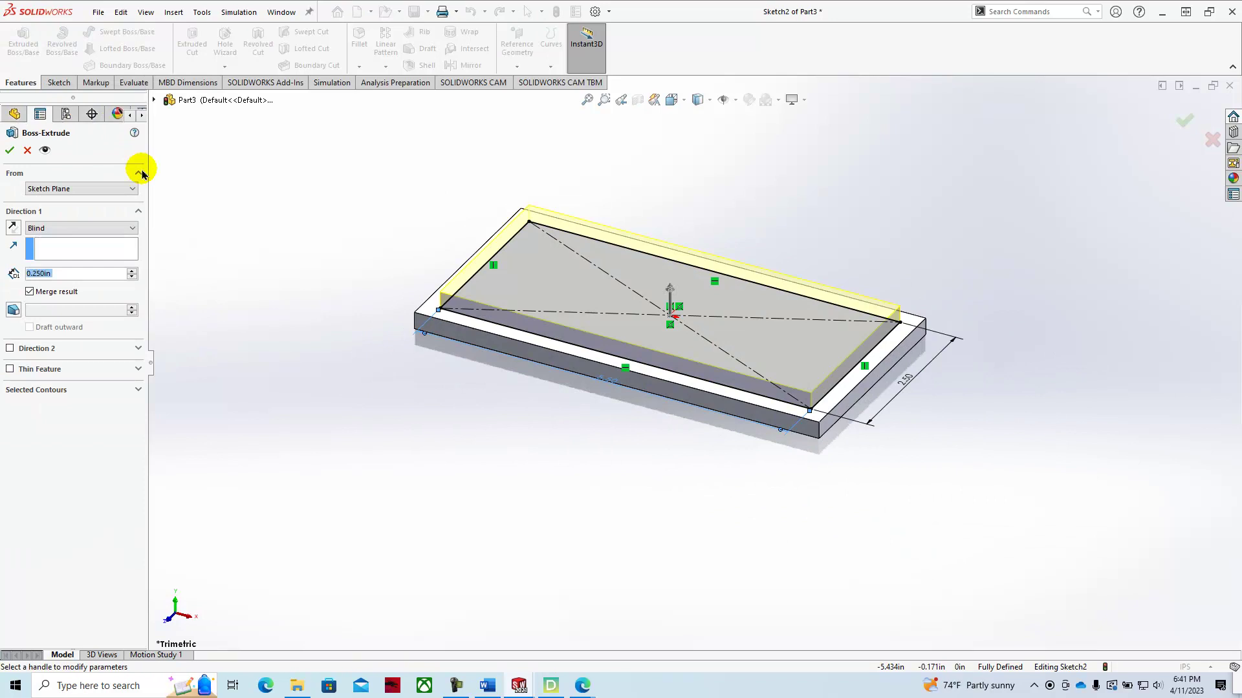
click(9, 153)
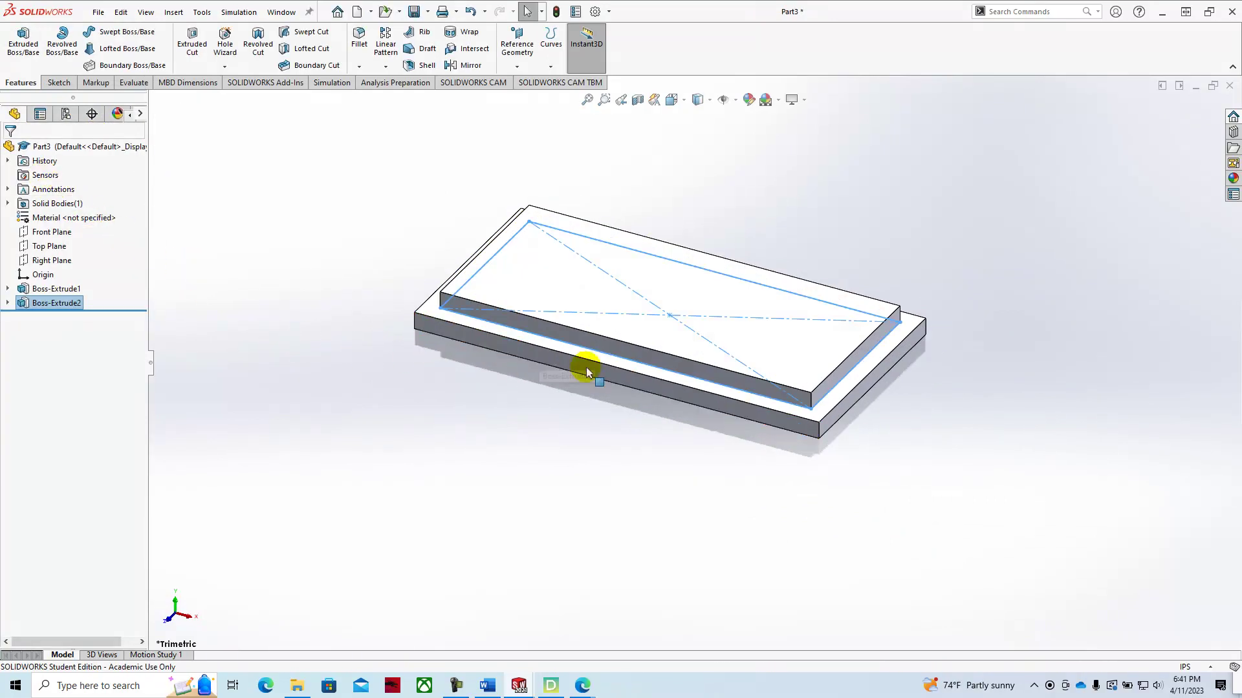
scroll(660, 416, up, 2)
scroll(673, 411, down, 4)
scroll(712, 382, down, 2)
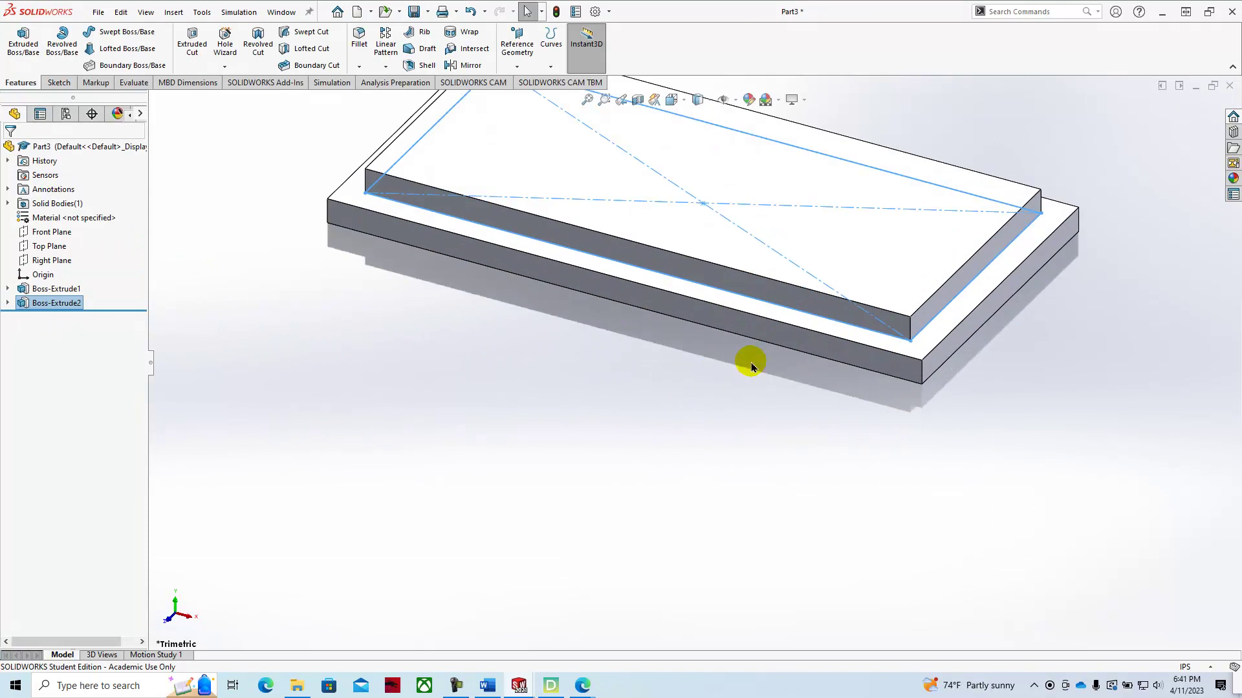
scroll(769, 310, up, 1)
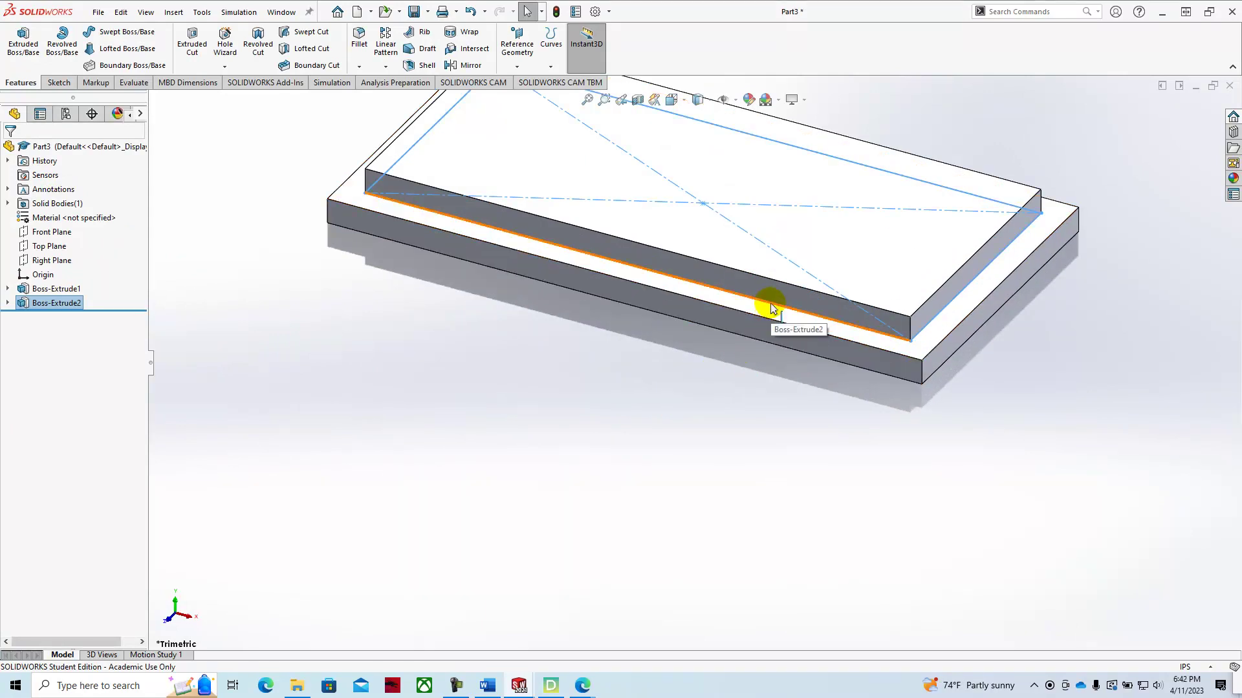
scroll(771, 309, up, 1)
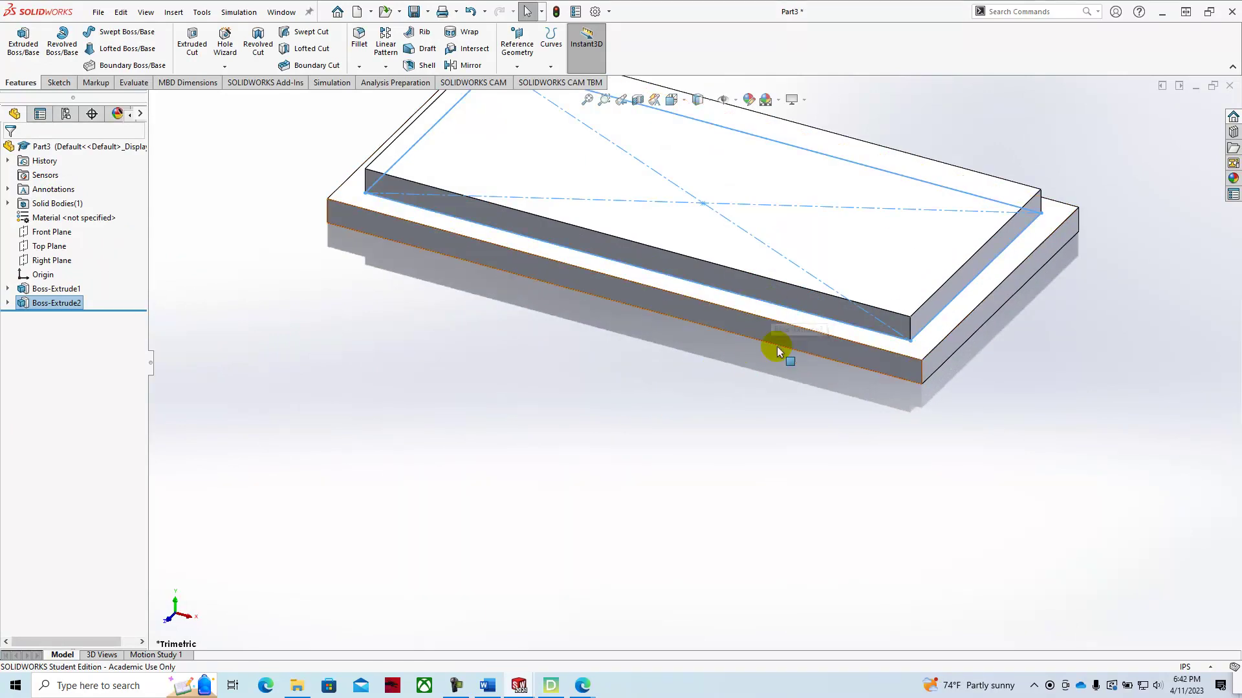
scroll(715, 285, down, 3)
scroll(707, 263, up, 3)
scroll(715, 265, down, 2)
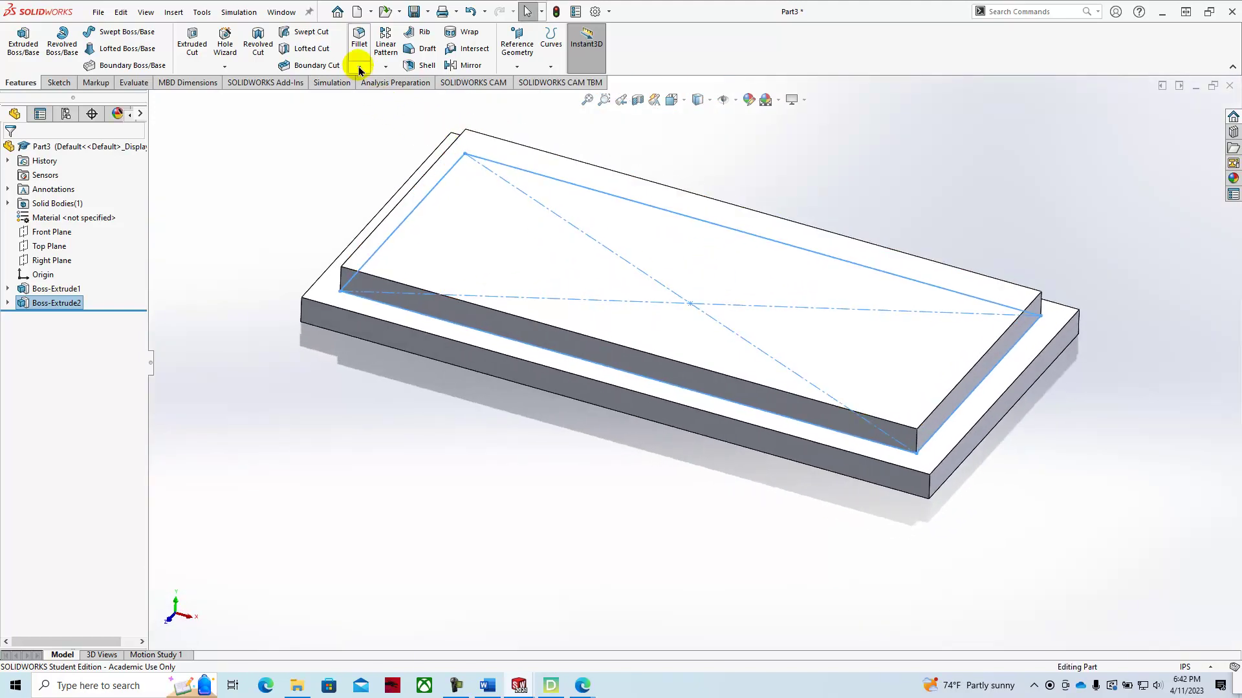
Fillet the block's front, right, back and left base edges with a 0.25 in radius
click(358, 40)
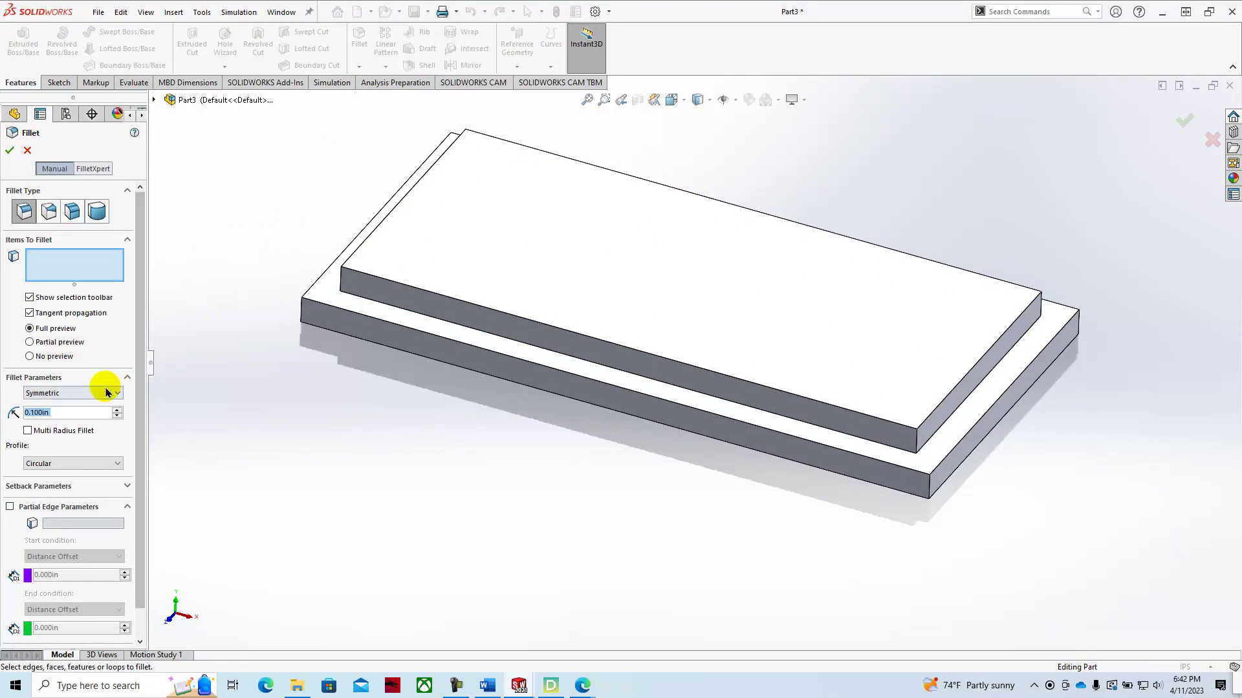
text(.25)
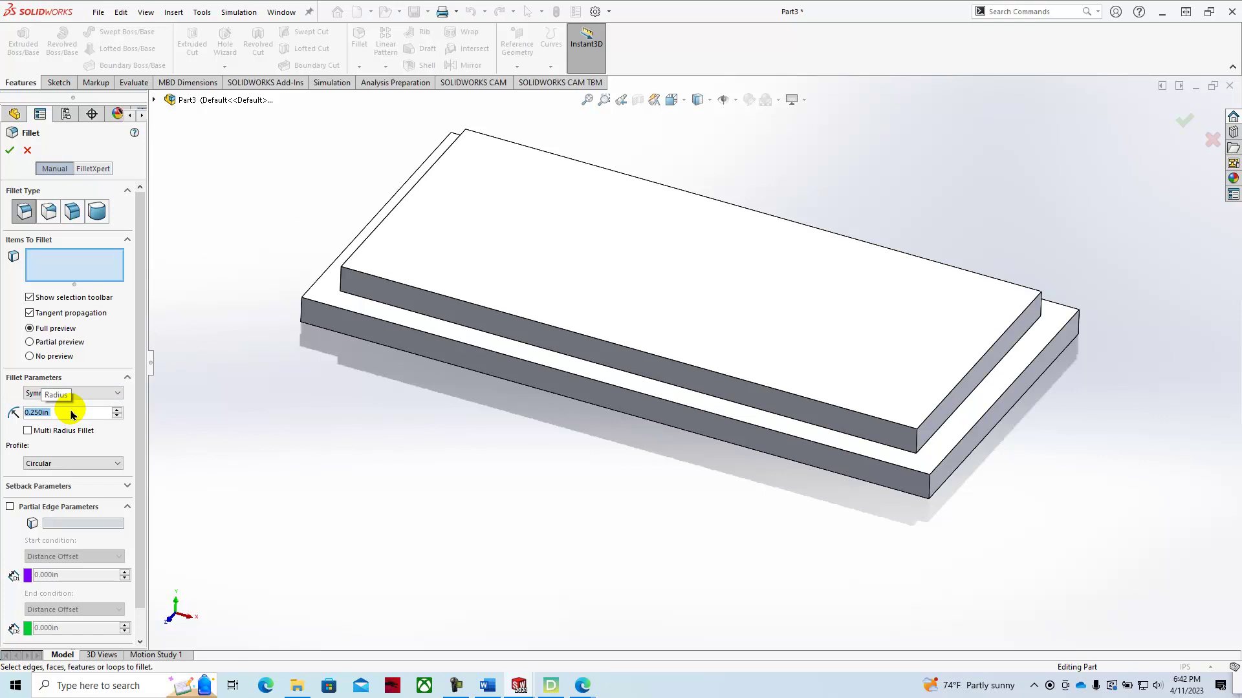
click(544, 353)
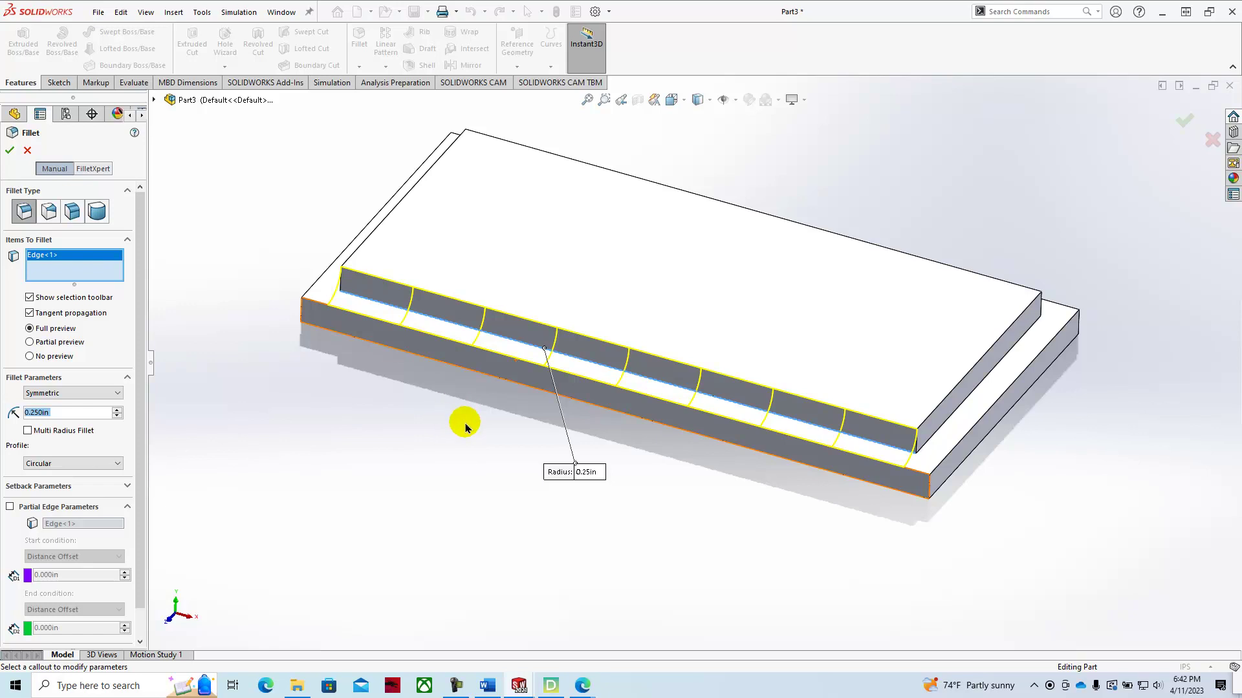
click(935, 438)
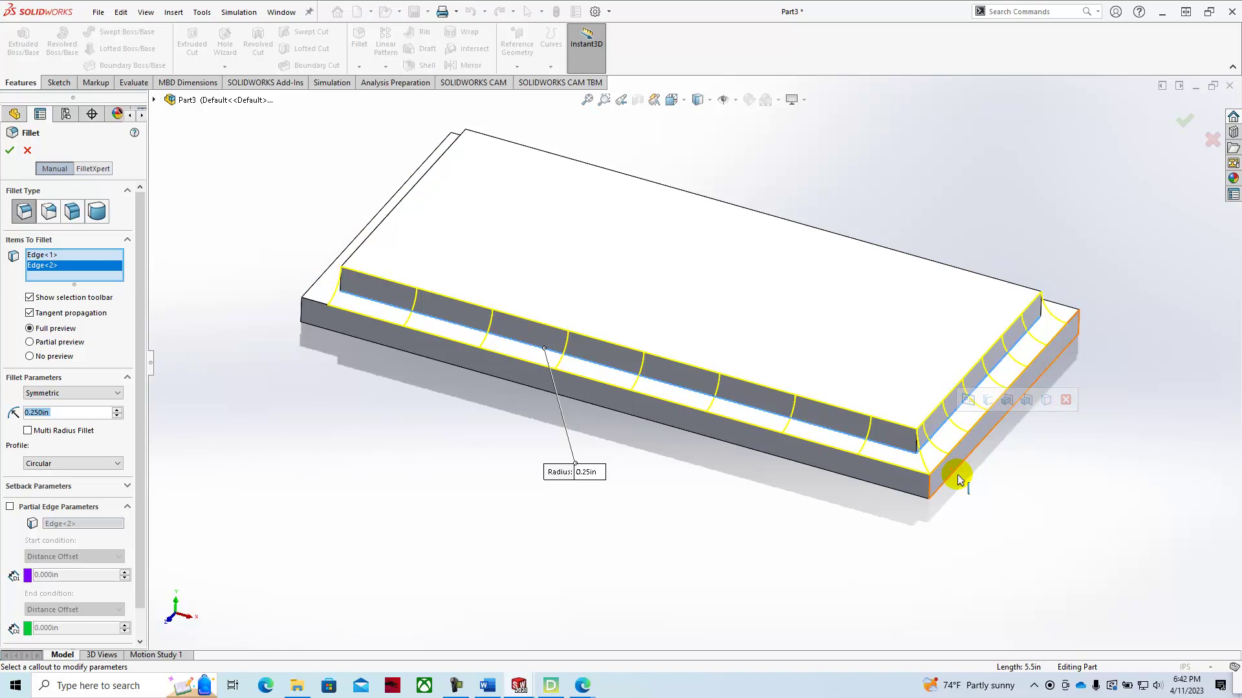
middle_drag(892, 502, 812, 463)
click(798, 398)
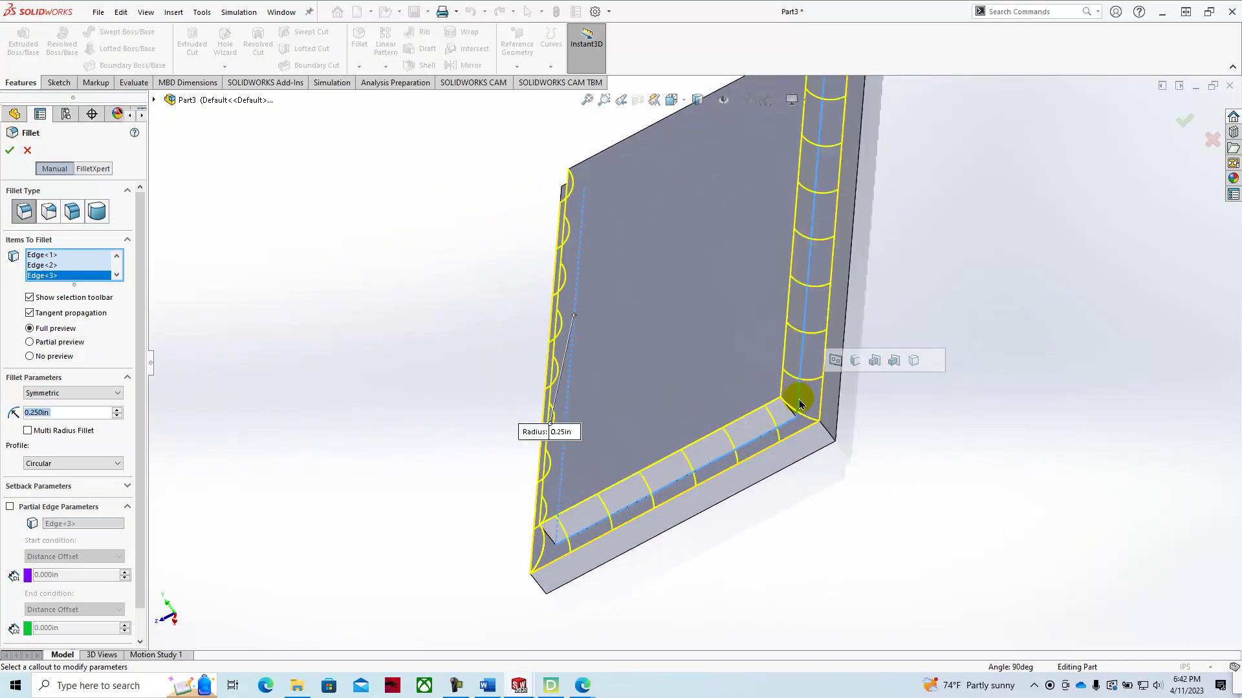
middle_drag(642, 497, 551, 453)
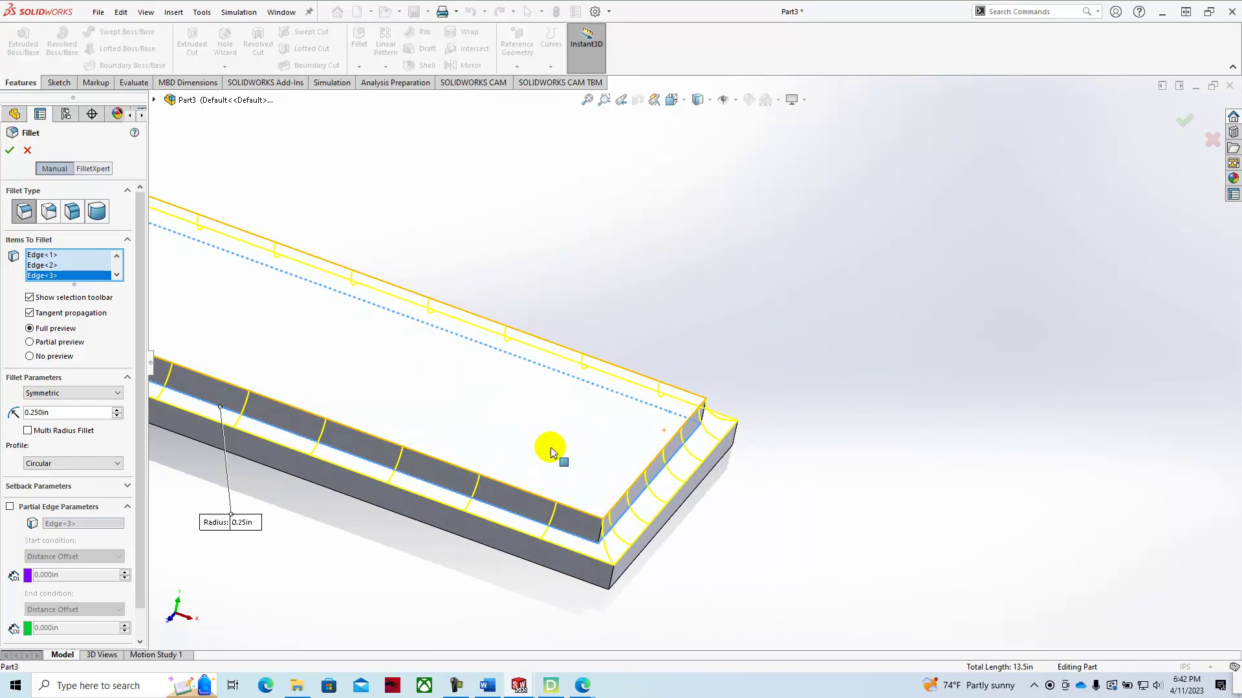
scroll(551, 453, up, 5)
middle_drag(494, 415, 527, 348)
click(530, 323)
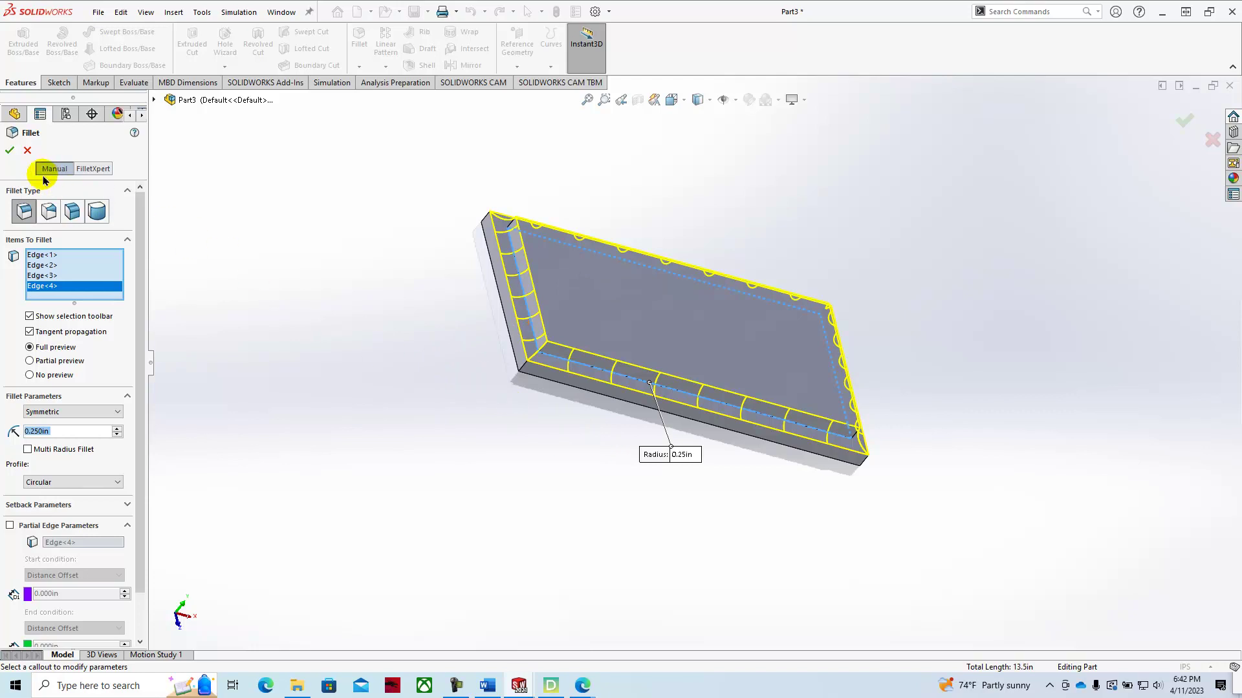
click(8, 153)
middle_drag(347, 392, 286, 287)
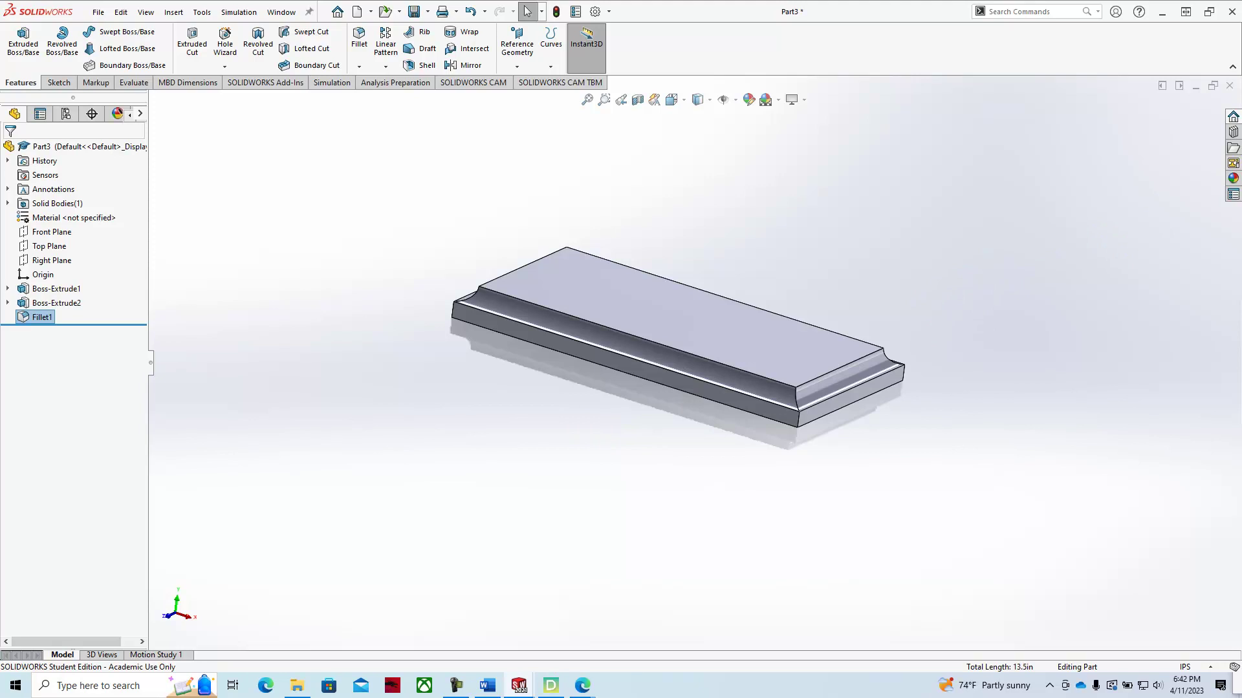
mouse_move(1241, 69)
mouse_down()
mouse_move(790, 61)
mouse_move(691, 45)
mouse_up()
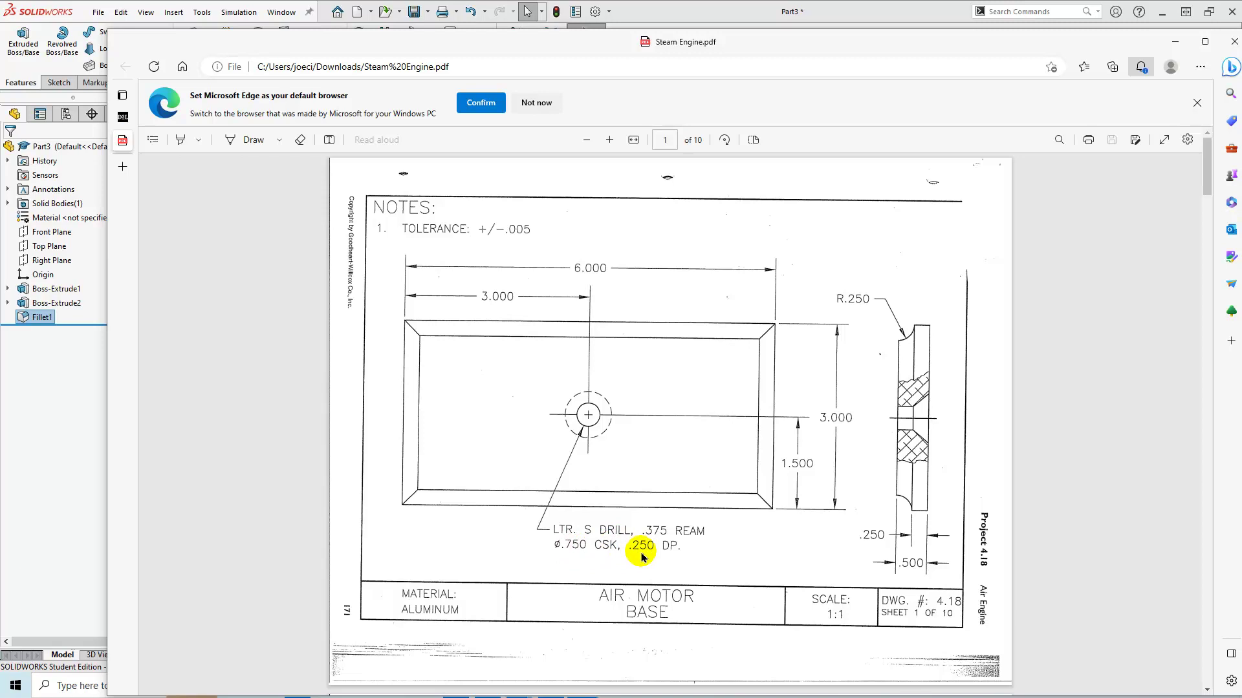
drag(785, 42, 873, 47)
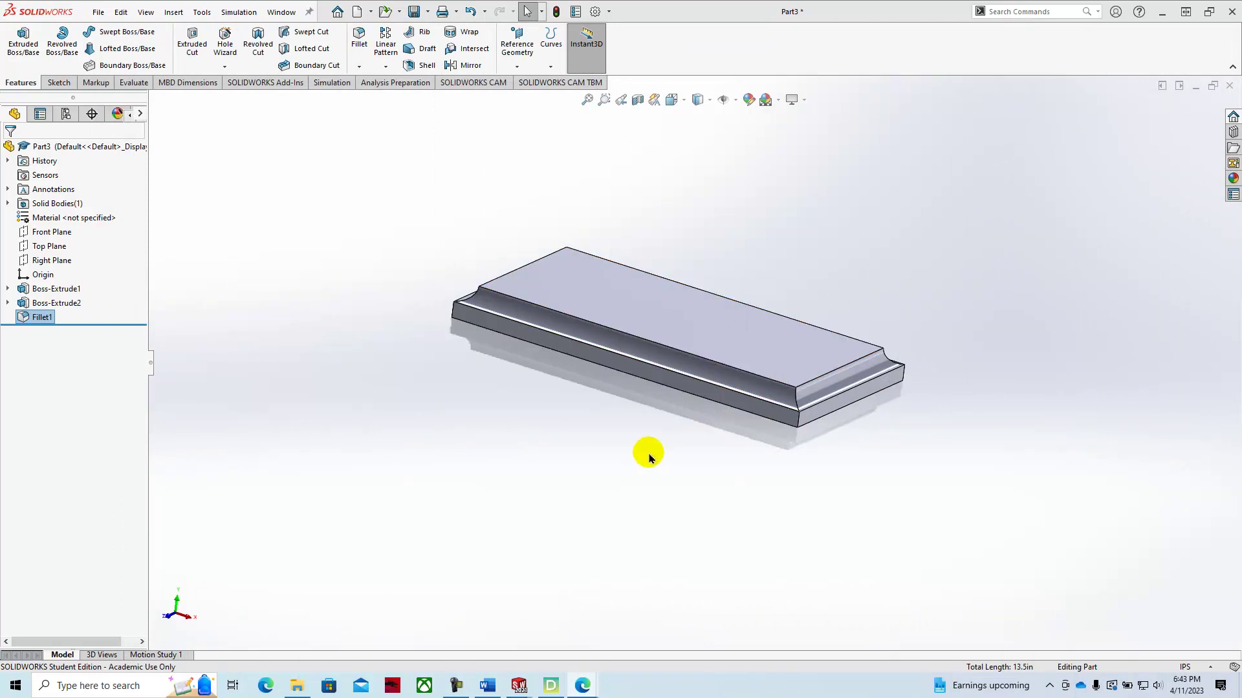
Specify a countersink hole: ANSI Inch, Flat Head Screw (100), size 3/8, Through All
middle_drag(646, 452, 737, 252)
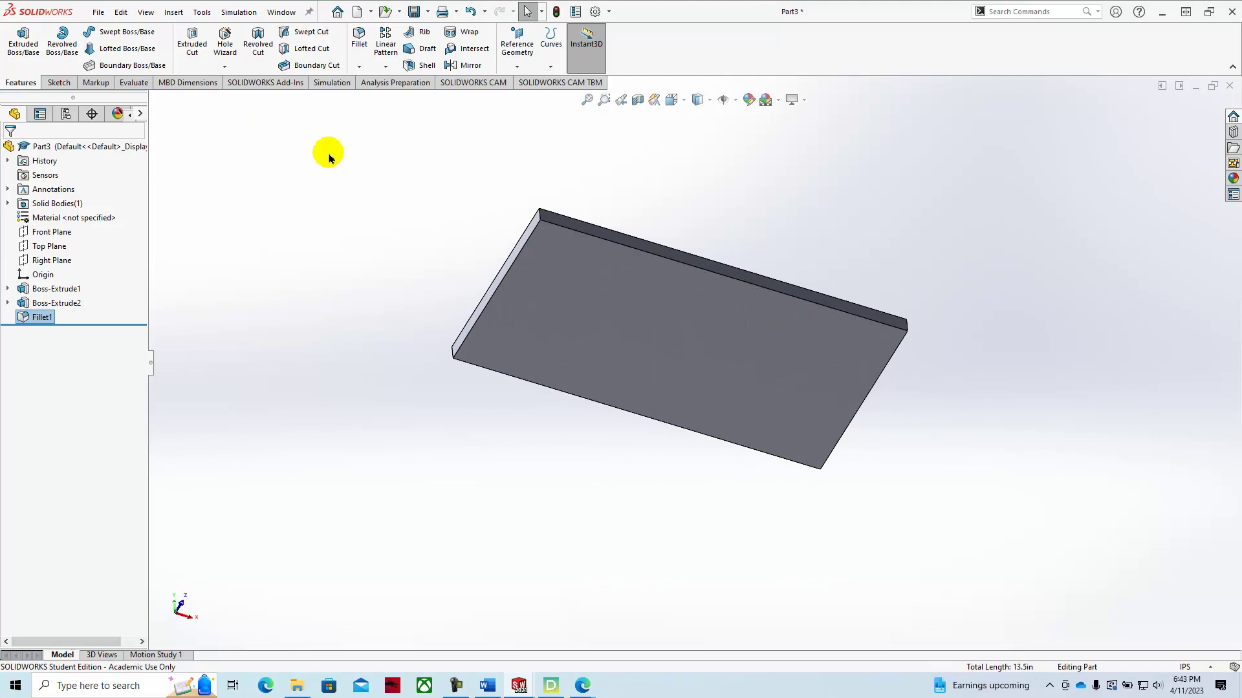
click(226, 47)
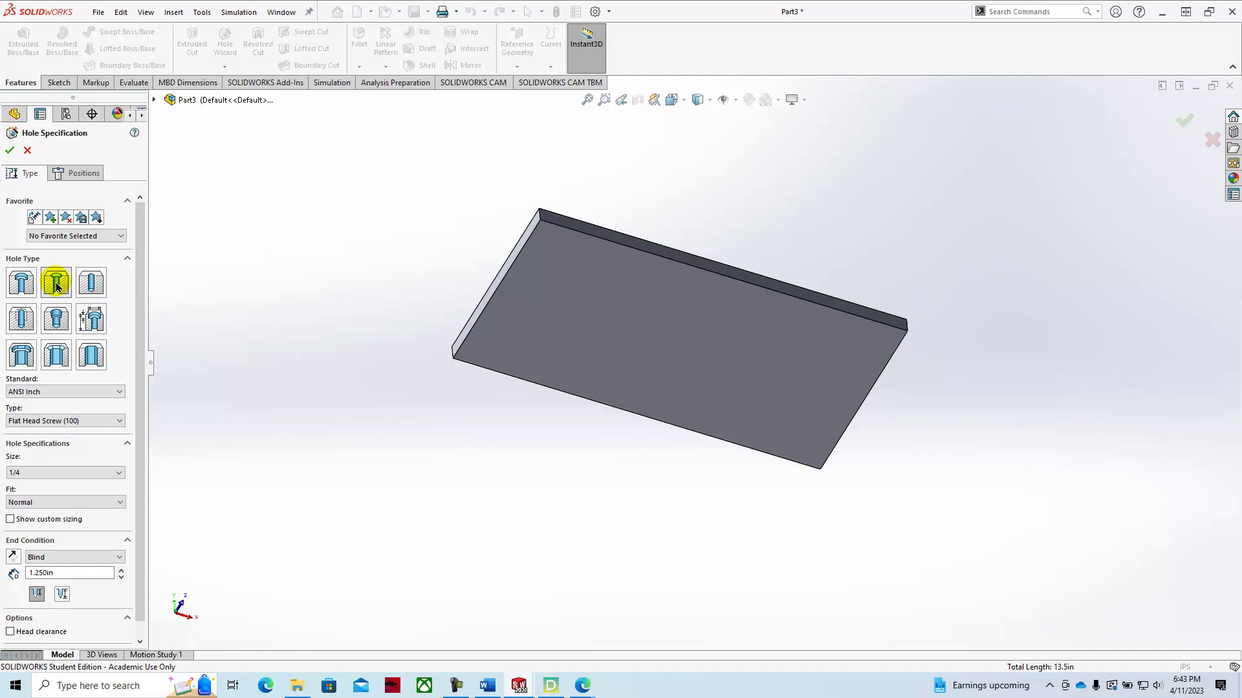
click(58, 393)
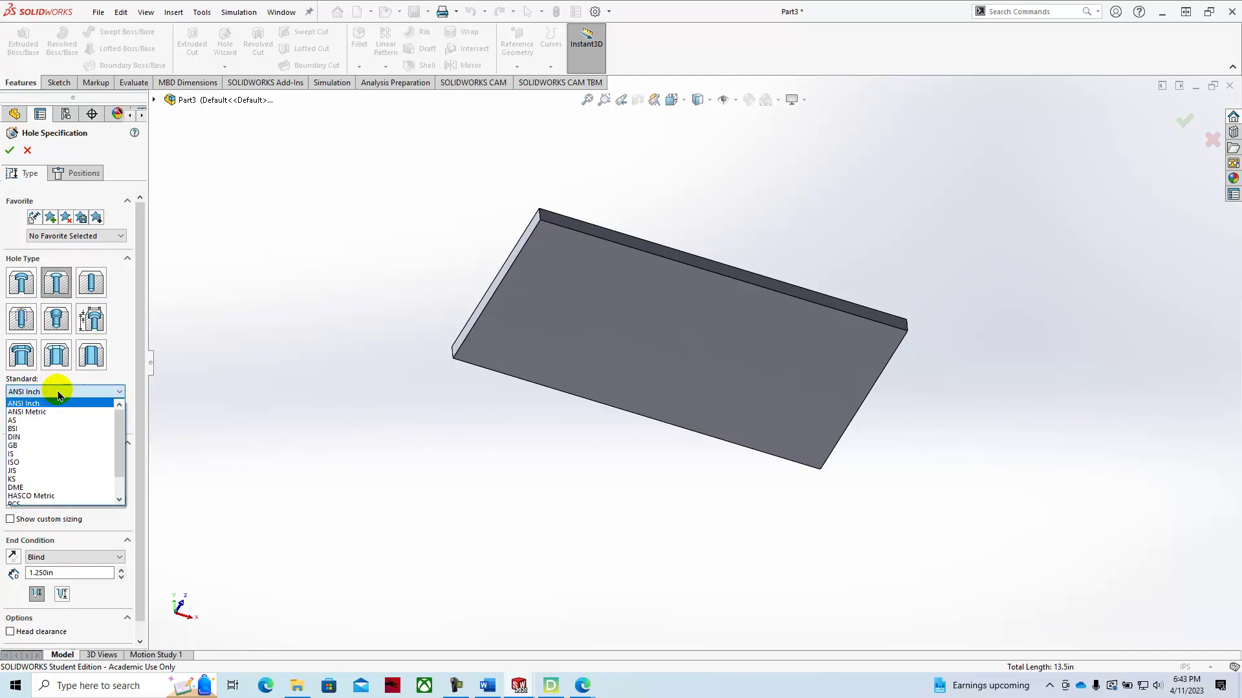
click(57, 402)
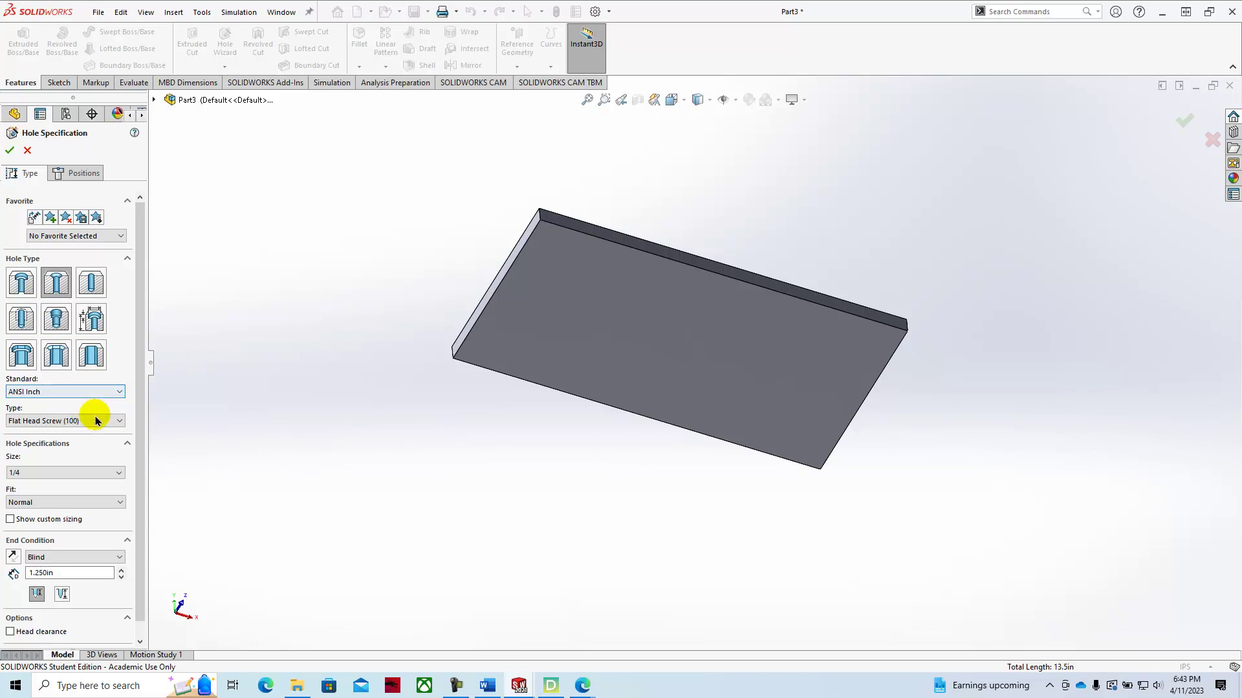
click(119, 422)
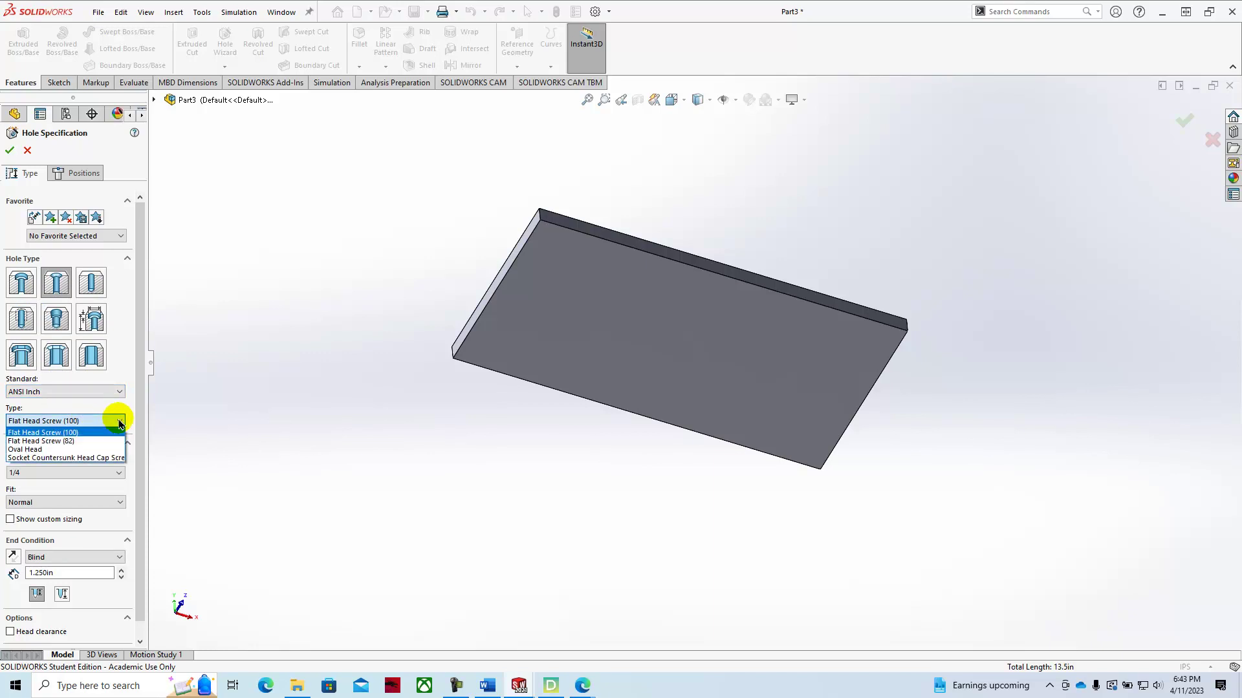
click(120, 424)
scroll(133, 401, down, 1)
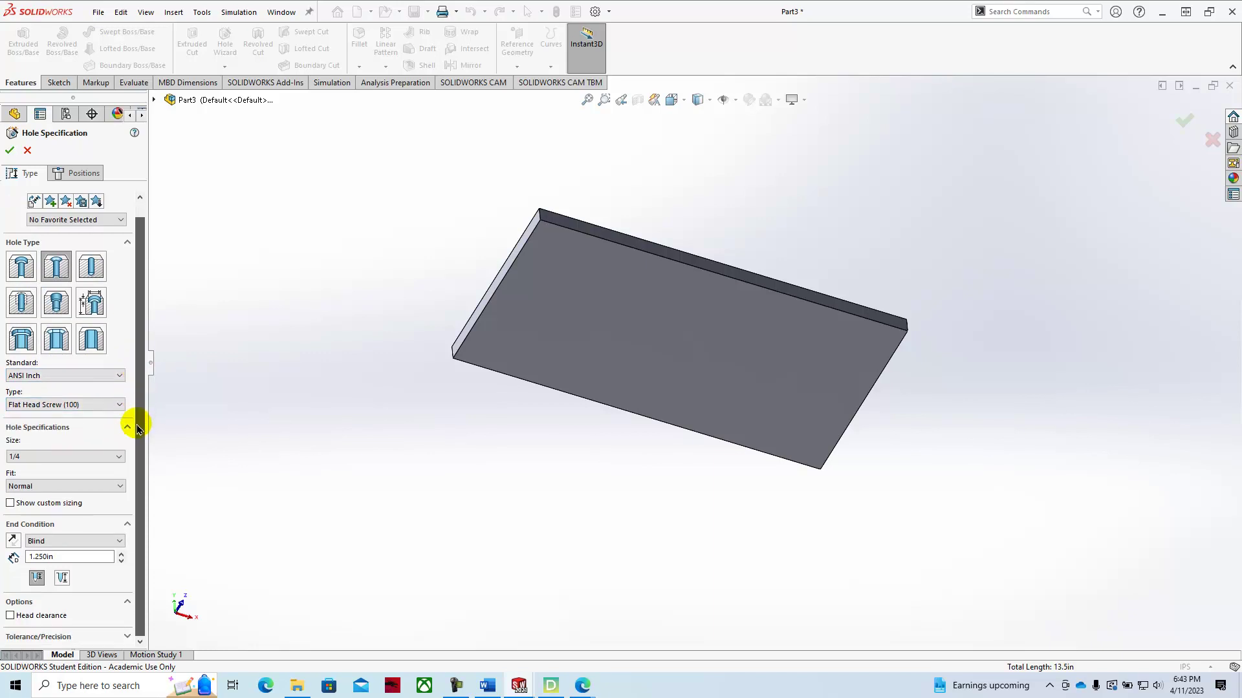
click(120, 457)
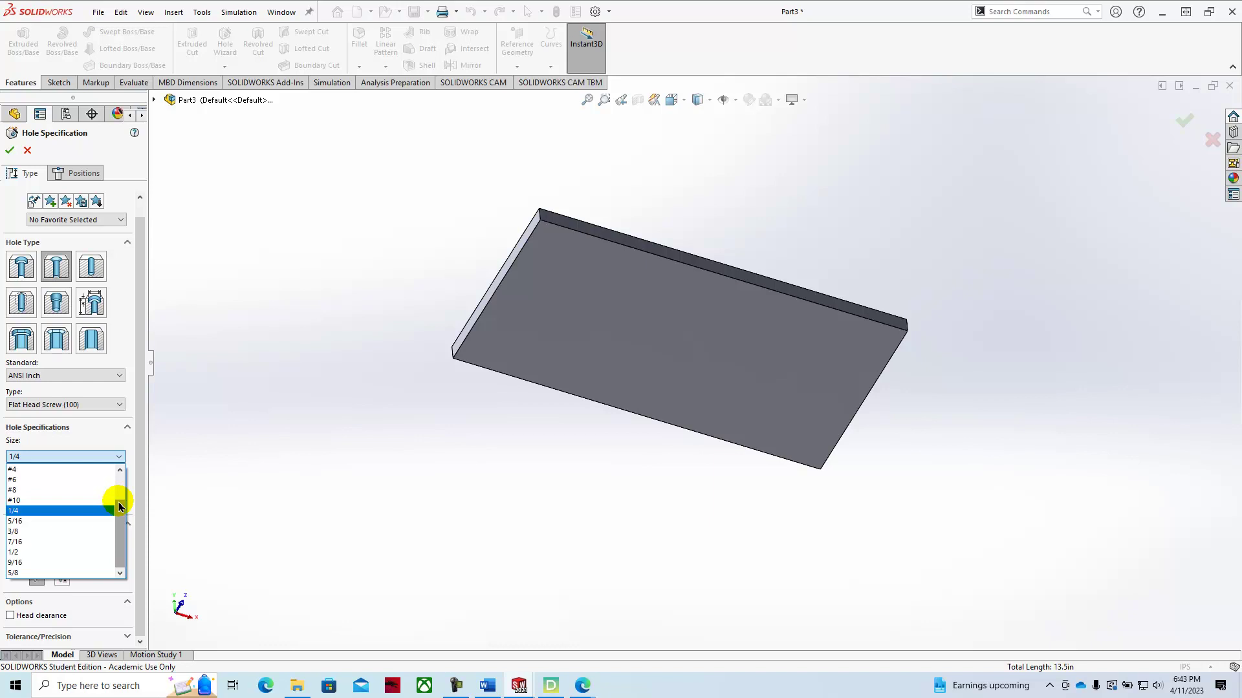
click(84, 531)
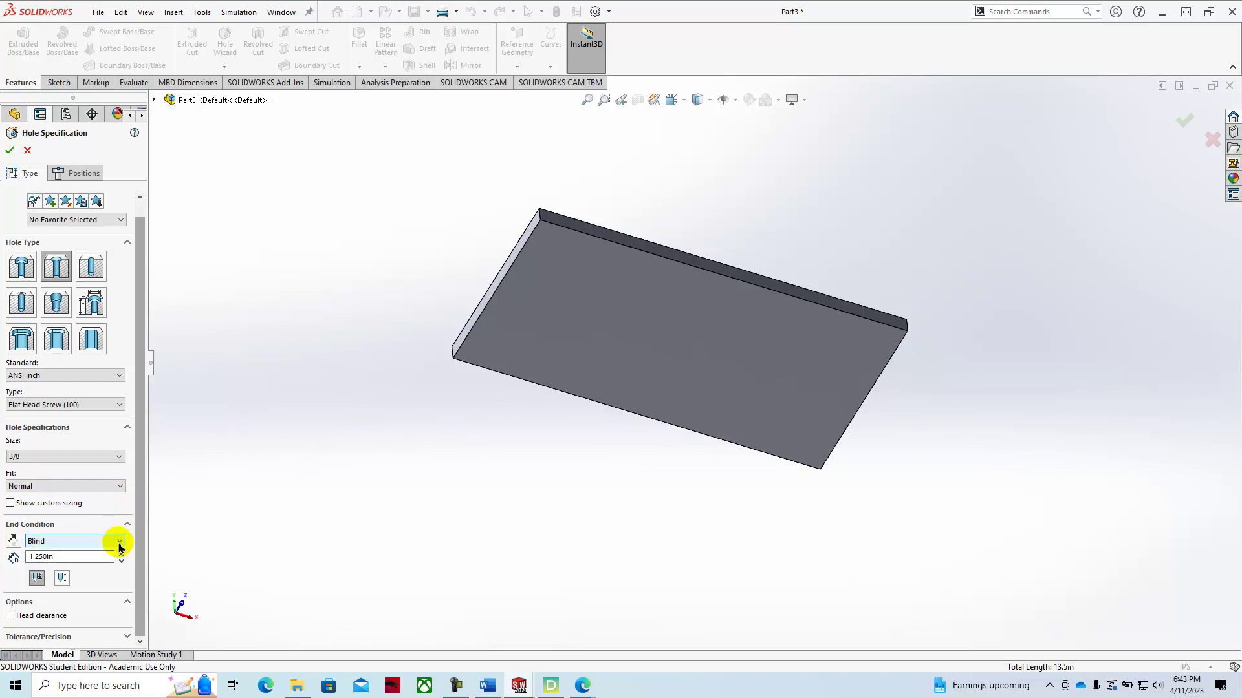
click(118, 545)
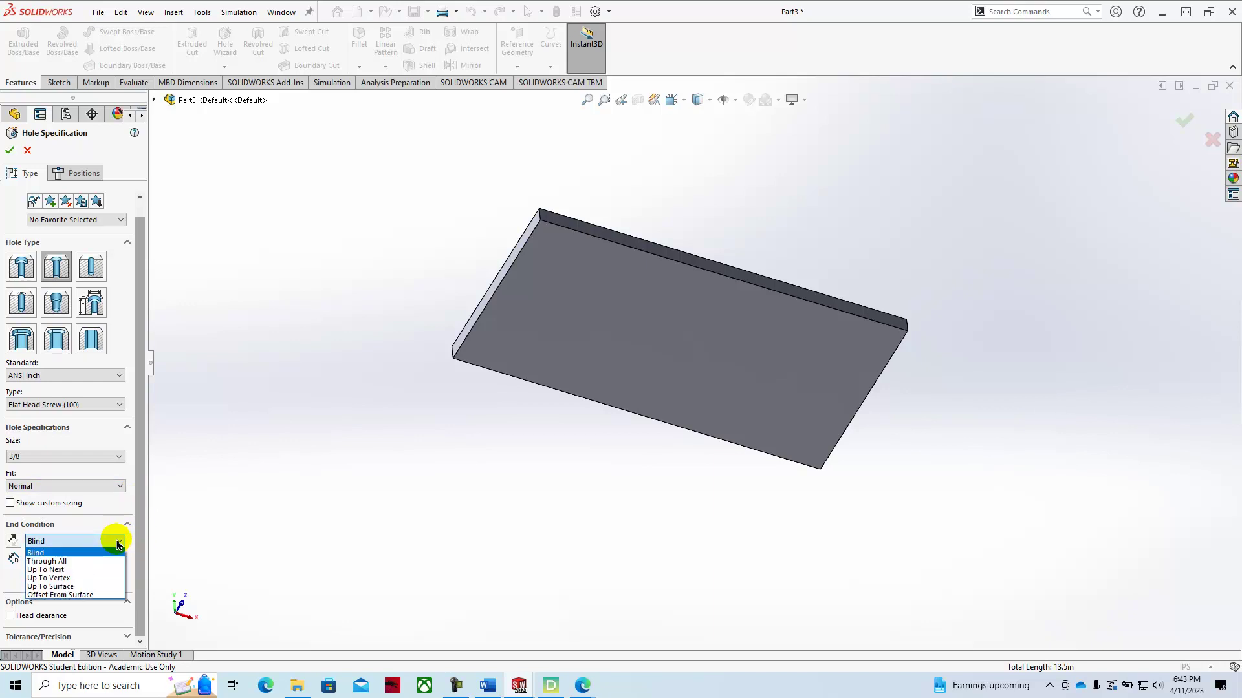
click(97, 557)
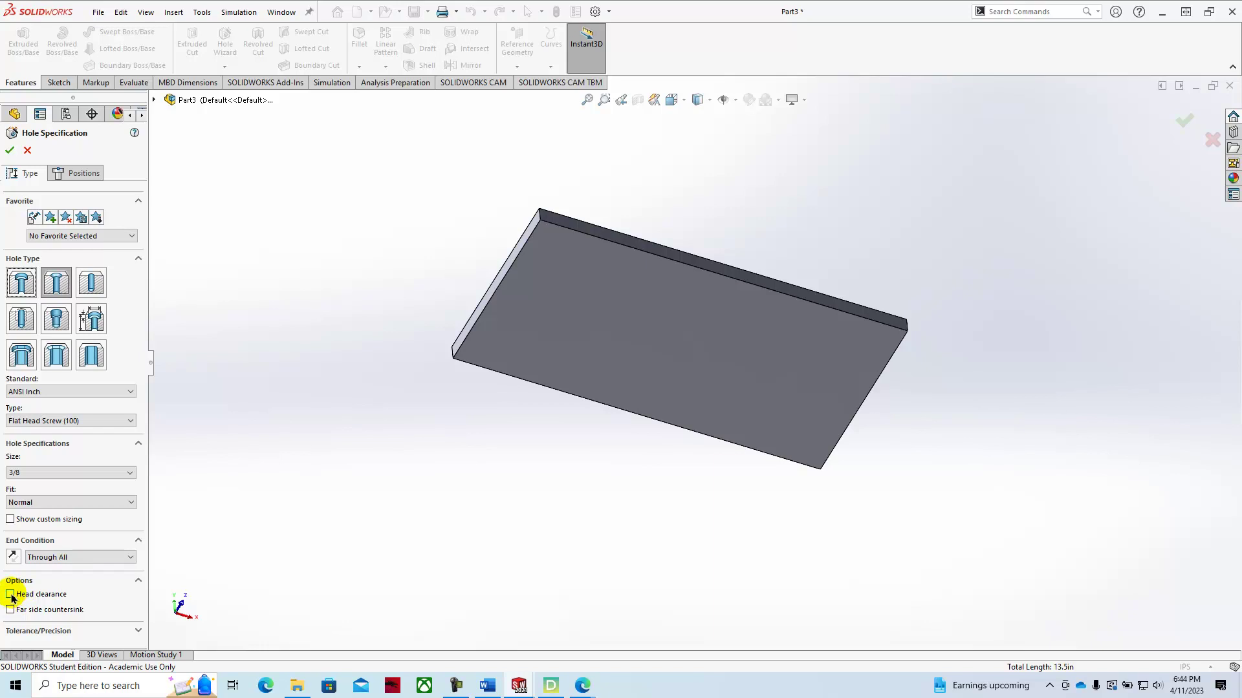
Turn on head clearance and custom sizing (0.3970 in, 0.7620 in, 100°), then bring the blueprint into view
click(10, 595)
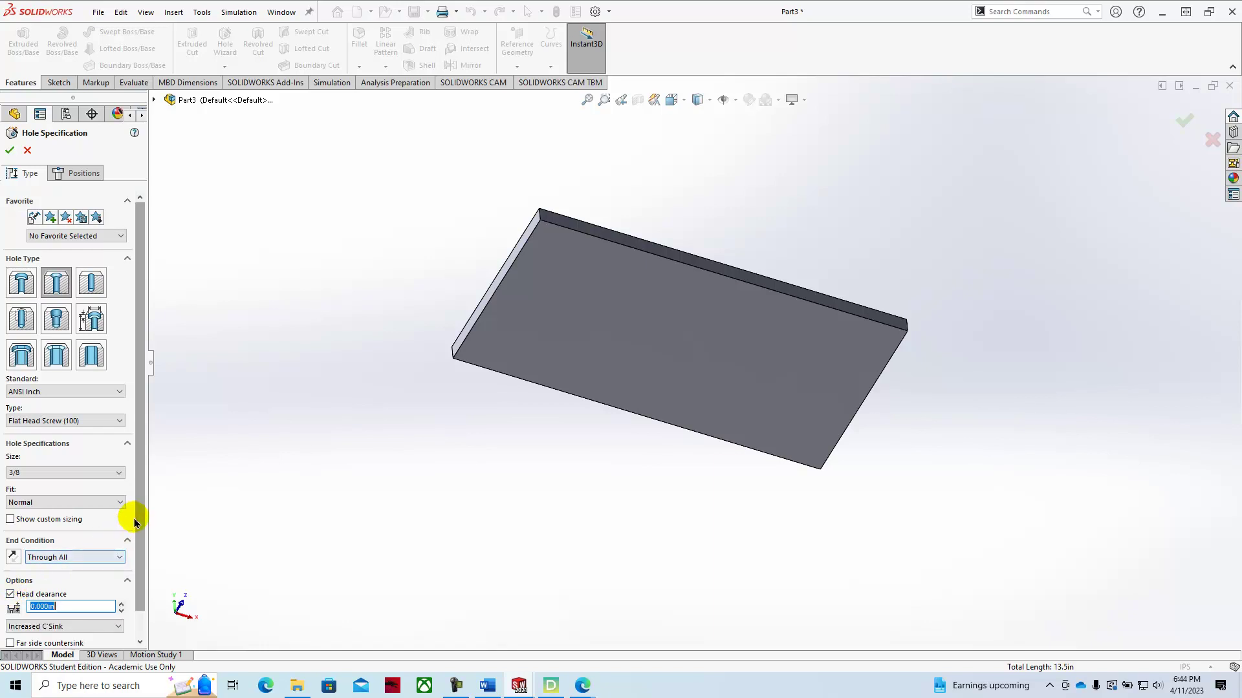
drag(137, 518, 137, 580)
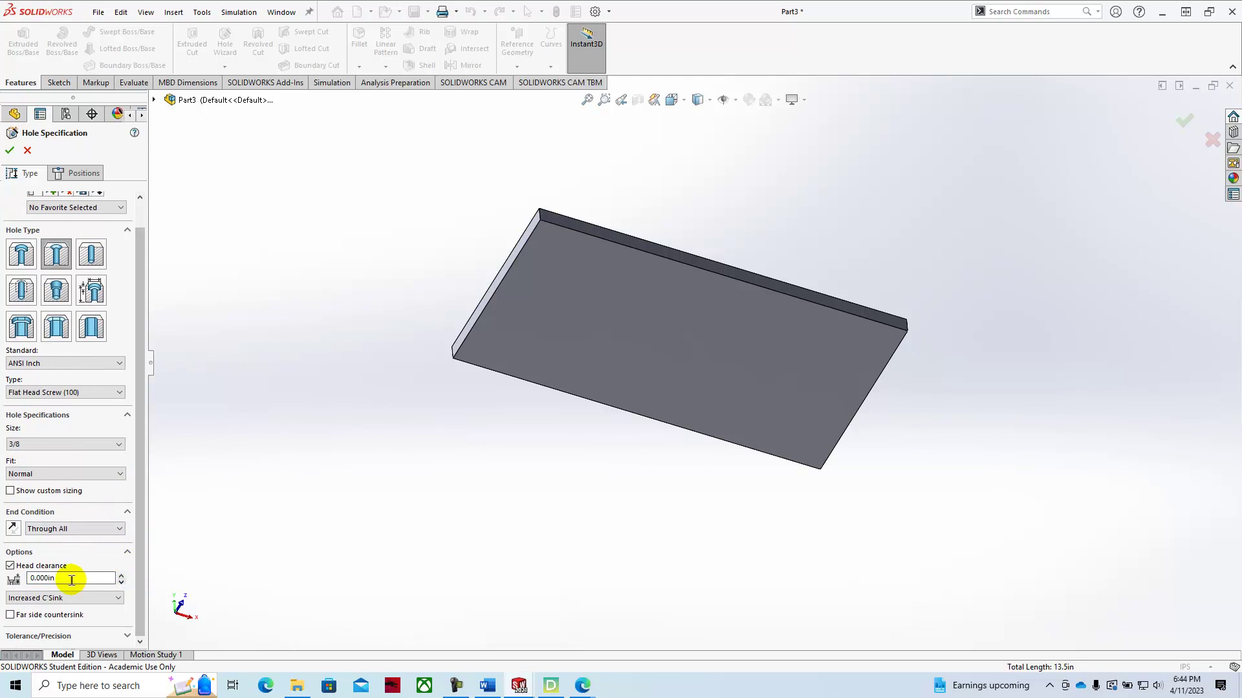
click(11, 493)
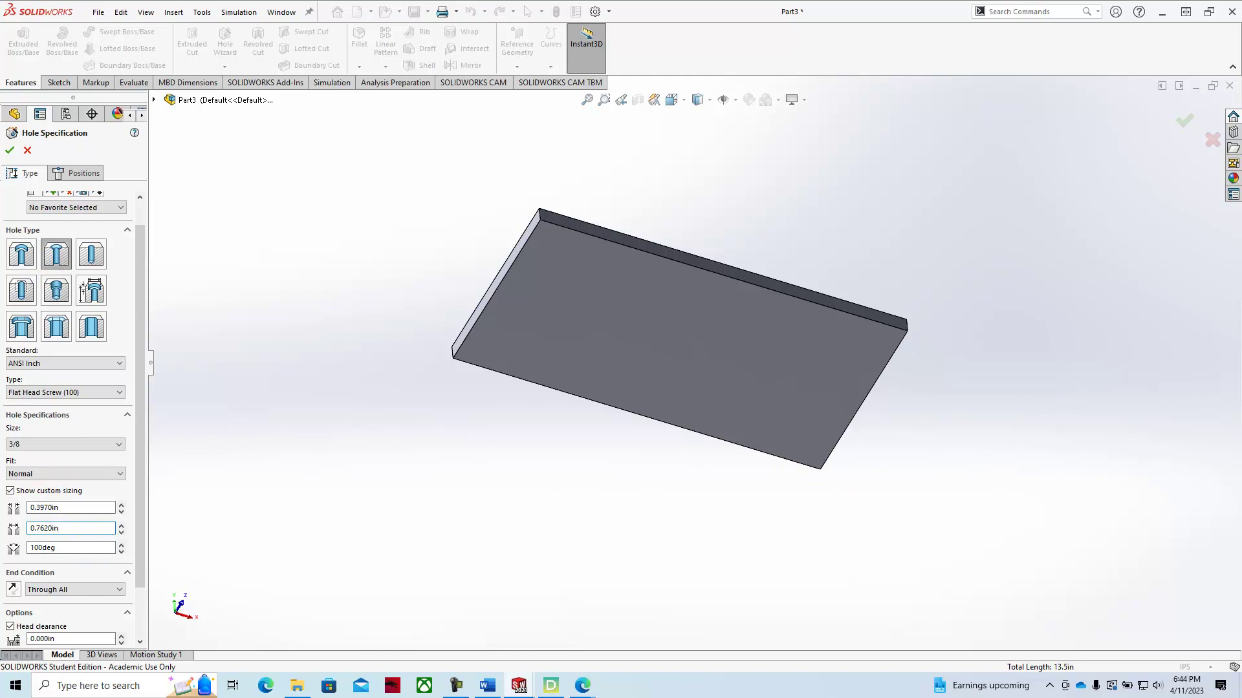
click(582, 686)
mouse_move(1009, 137)
mouse_down()
mouse_move(914, 132)
mouse_move(731, 92)
mouse_up()
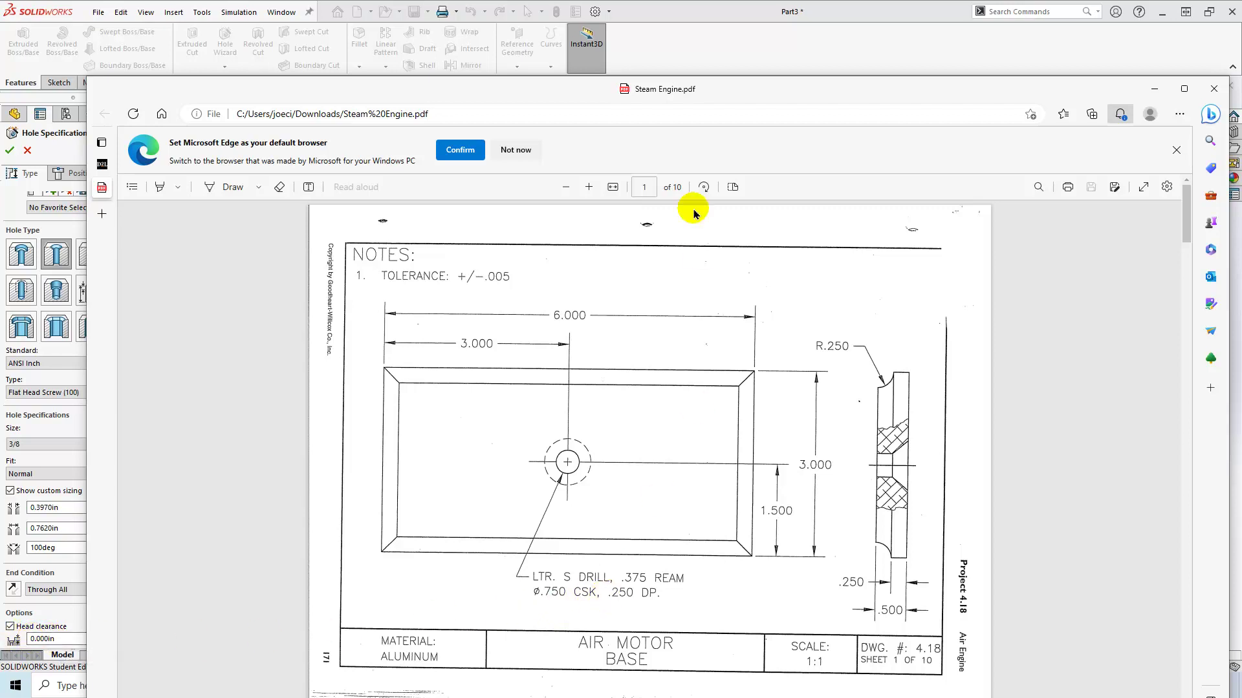
Drag the Edge blueprint window mostly off-screen to the right to reveal the plate
drag(729, 97, 1241, 42)
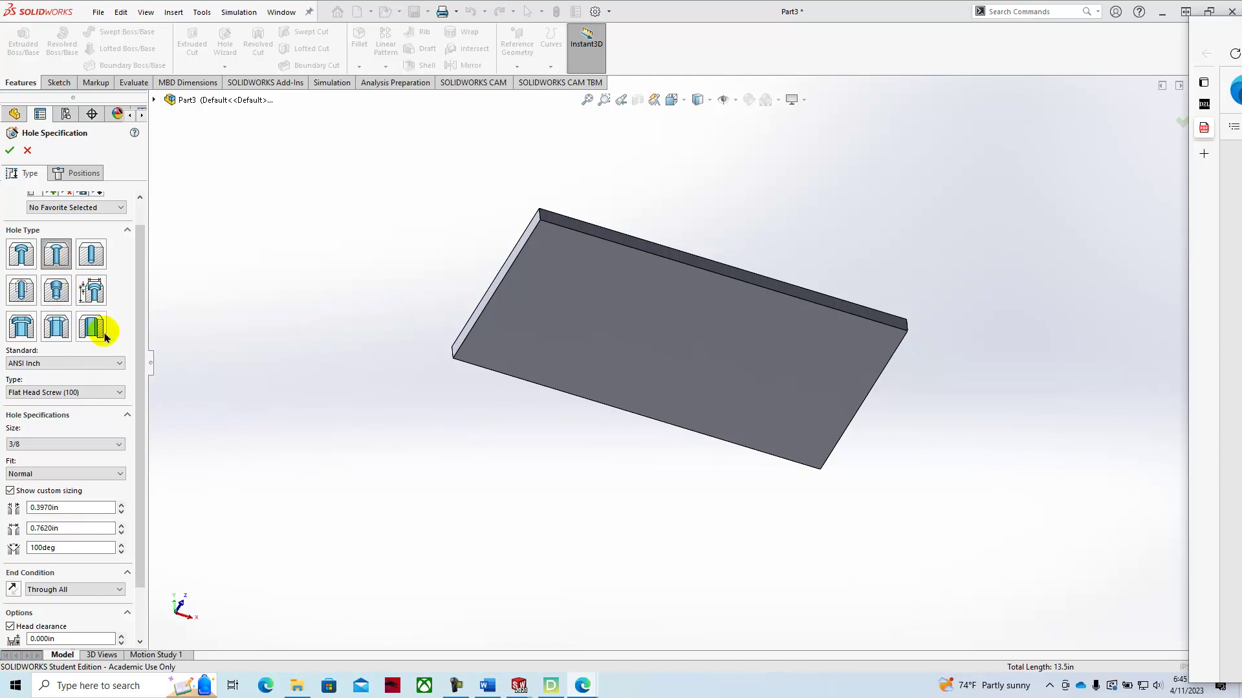
Position the 3/8 countersunk hole at the origin on the plate's top face and accept it
click(76, 173)
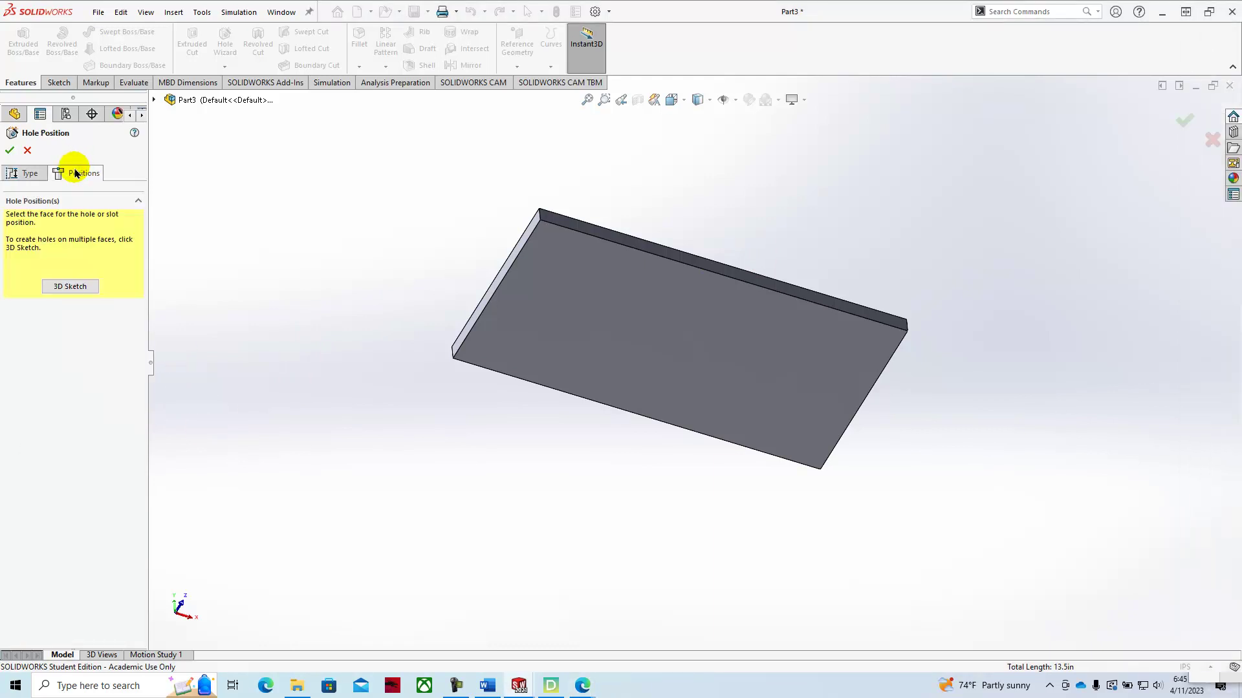
click(658, 335)
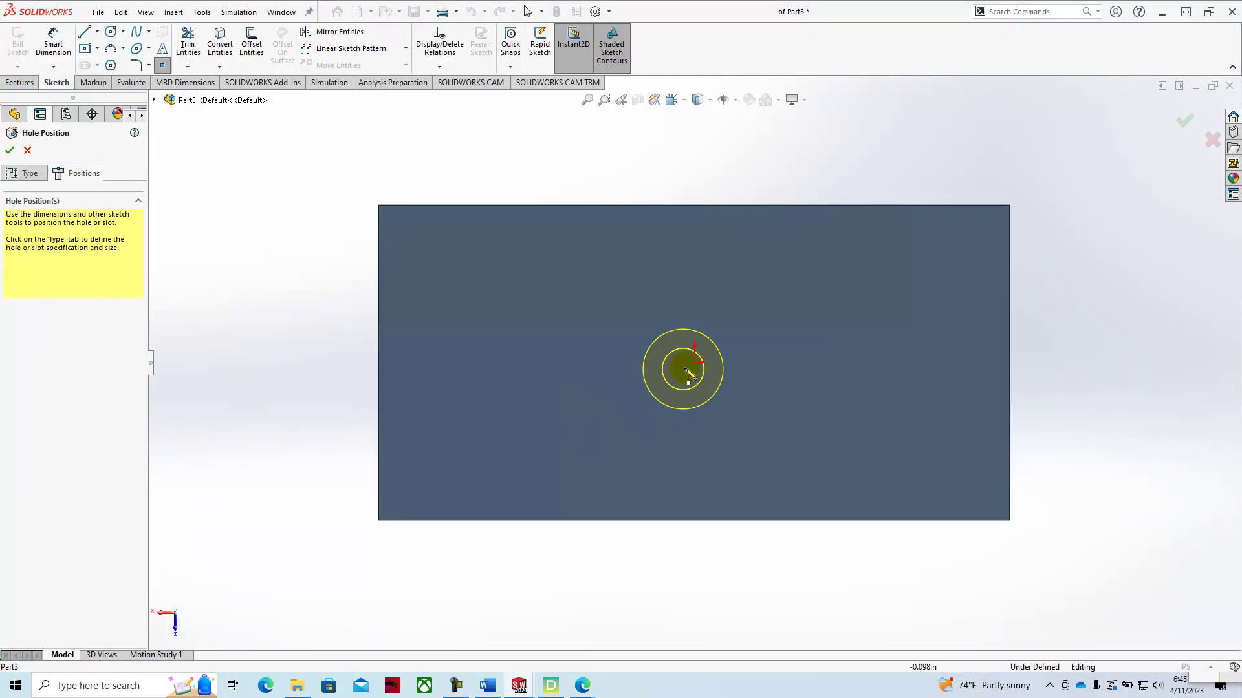
click(694, 363)
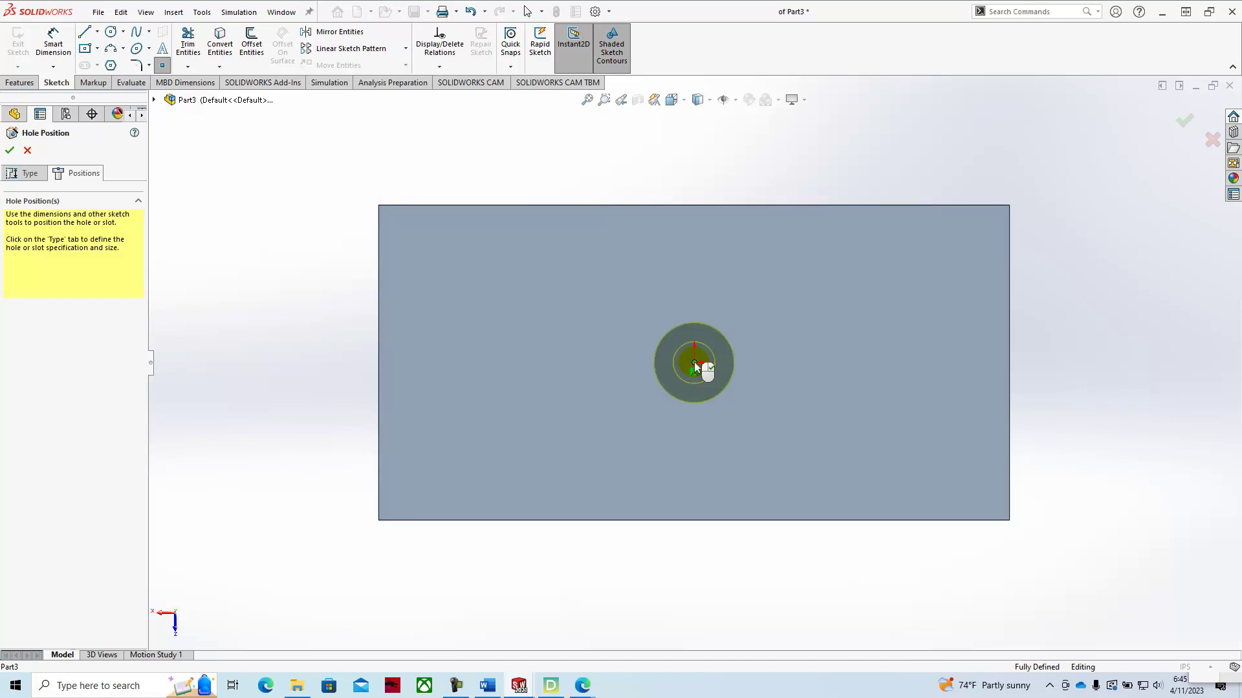
right_click(695, 367)
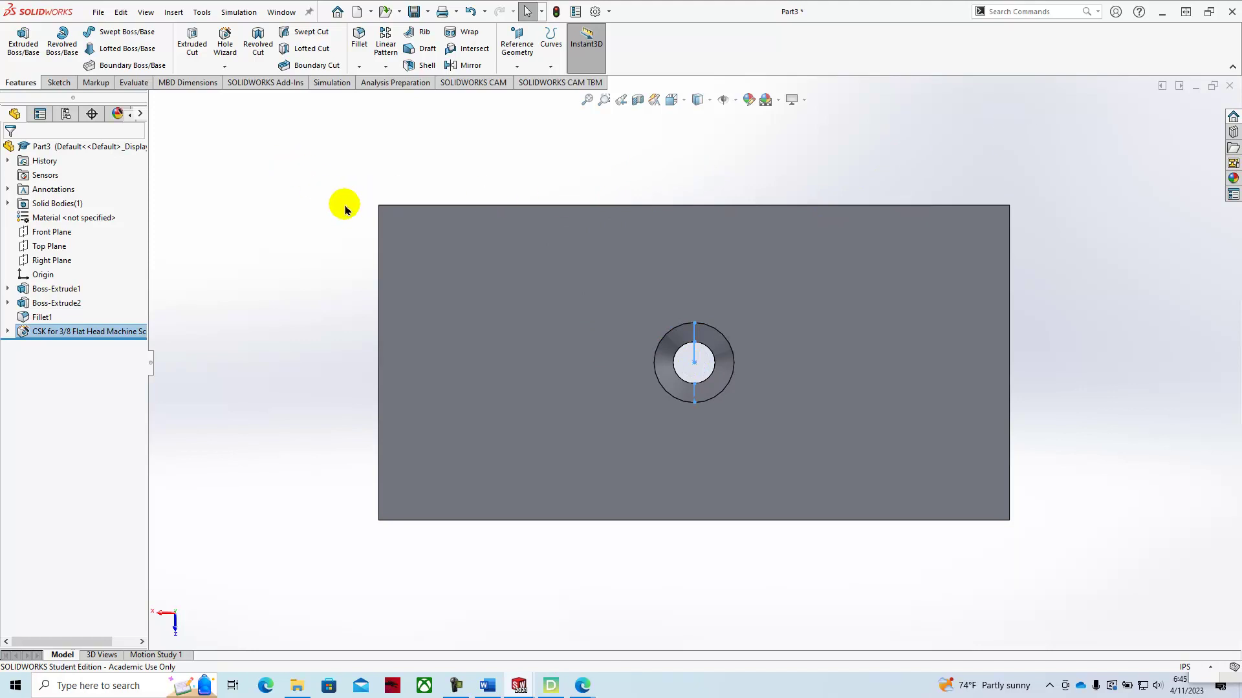
Switch to the isometric view and orbit the plate to inspect the countersunk hole, then open the File menu
key(space)
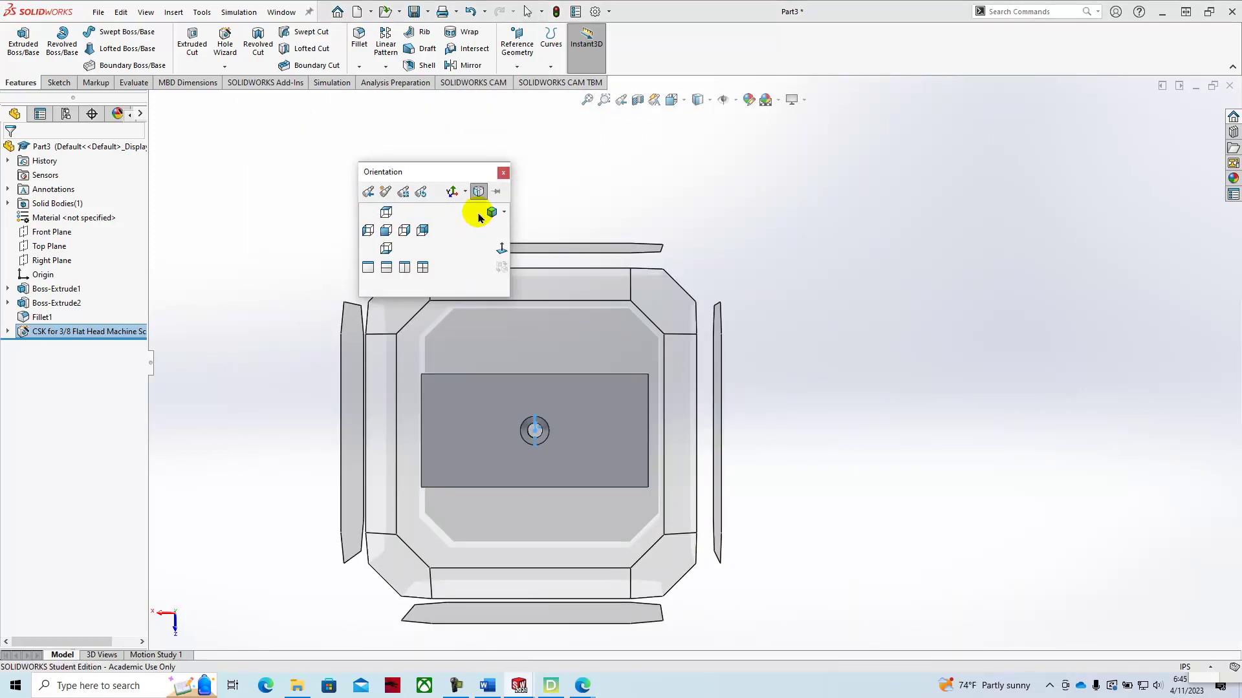
click(490, 212)
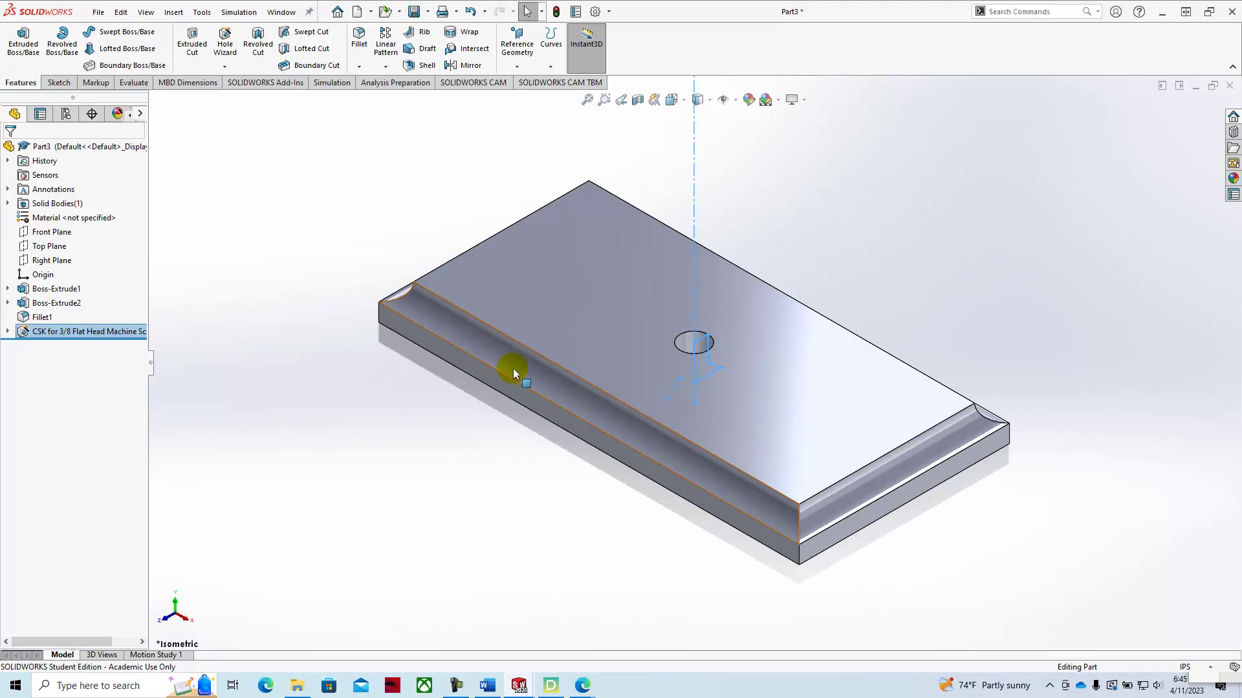
middle_drag(538, 406, 543, 360)
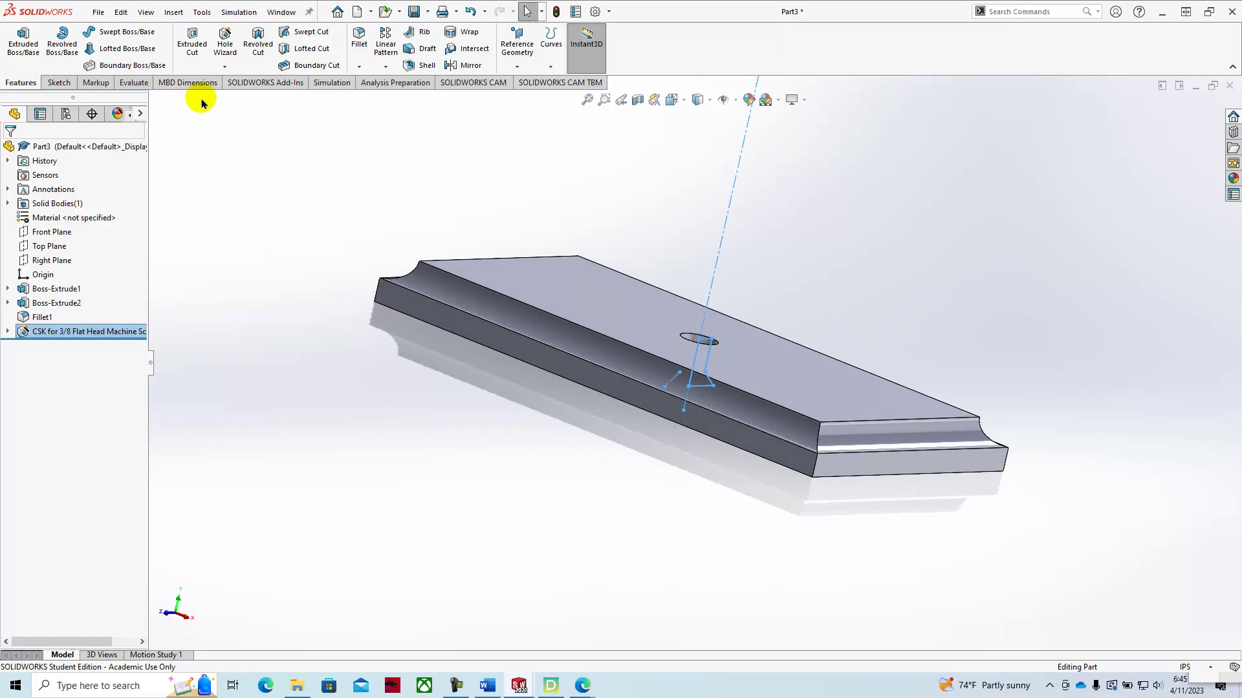
click(101, 16)
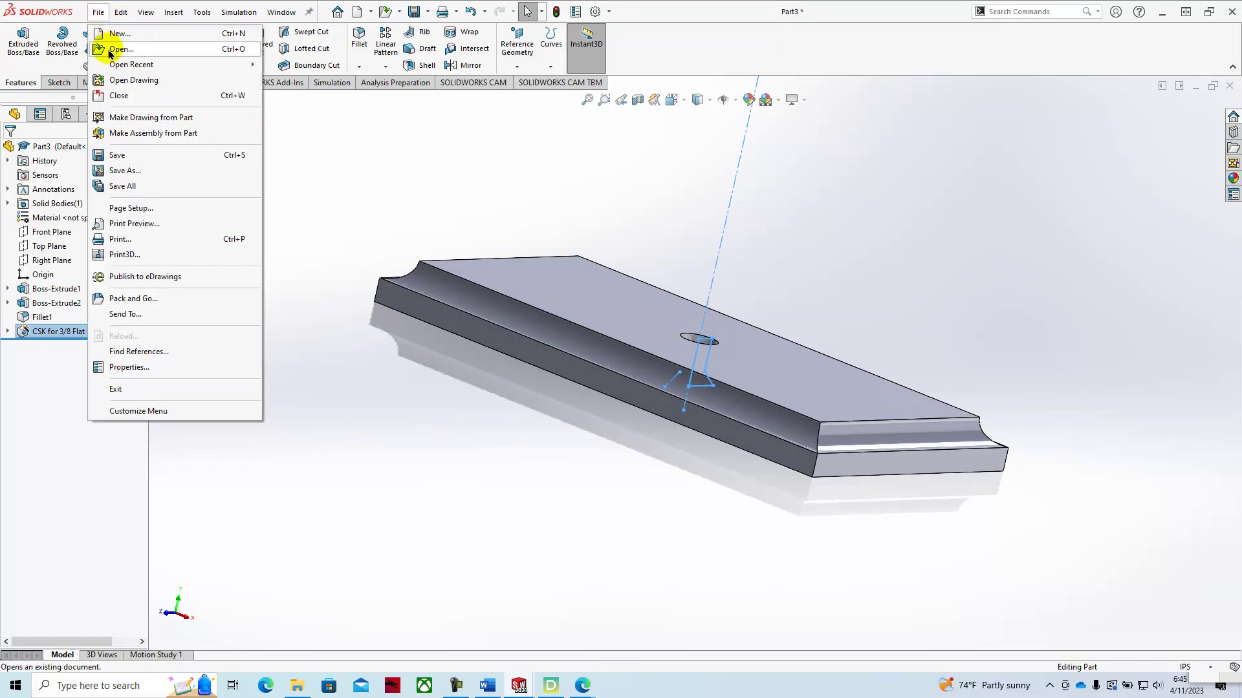
Start Save As and browse to TOSHIBA EXT (F:) > 2023 > CAD-230 > 10
click(139, 172)
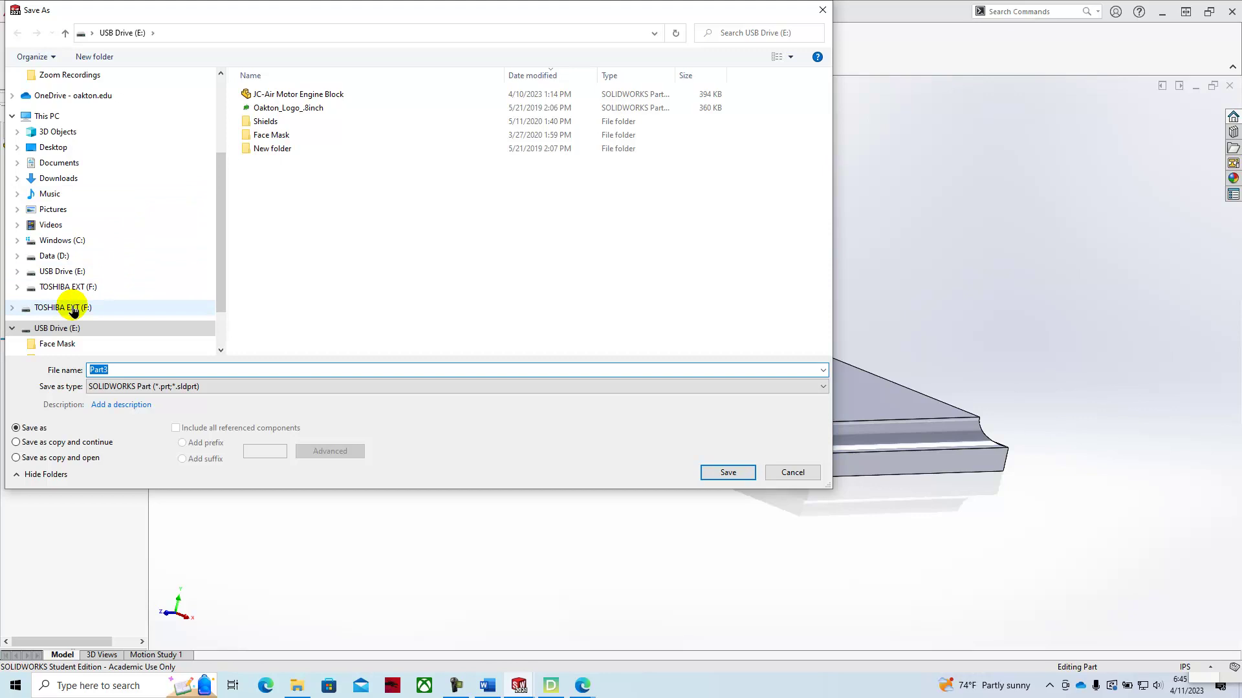
click(73, 308)
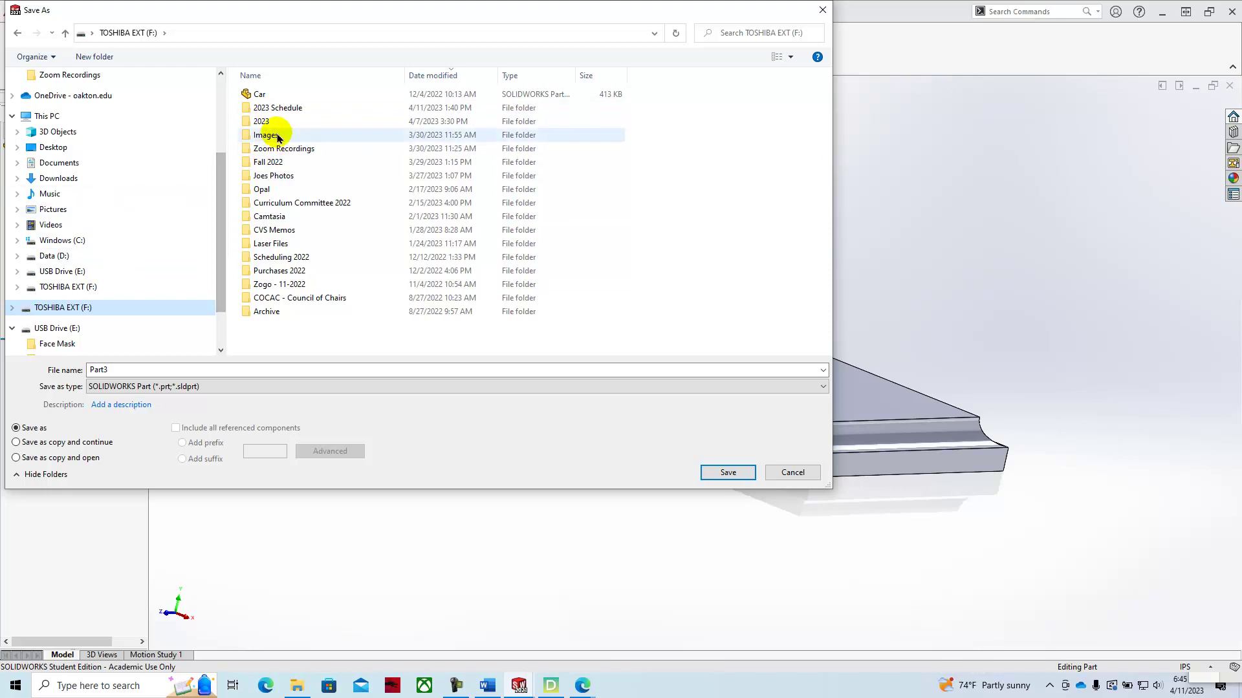
double_click(278, 122)
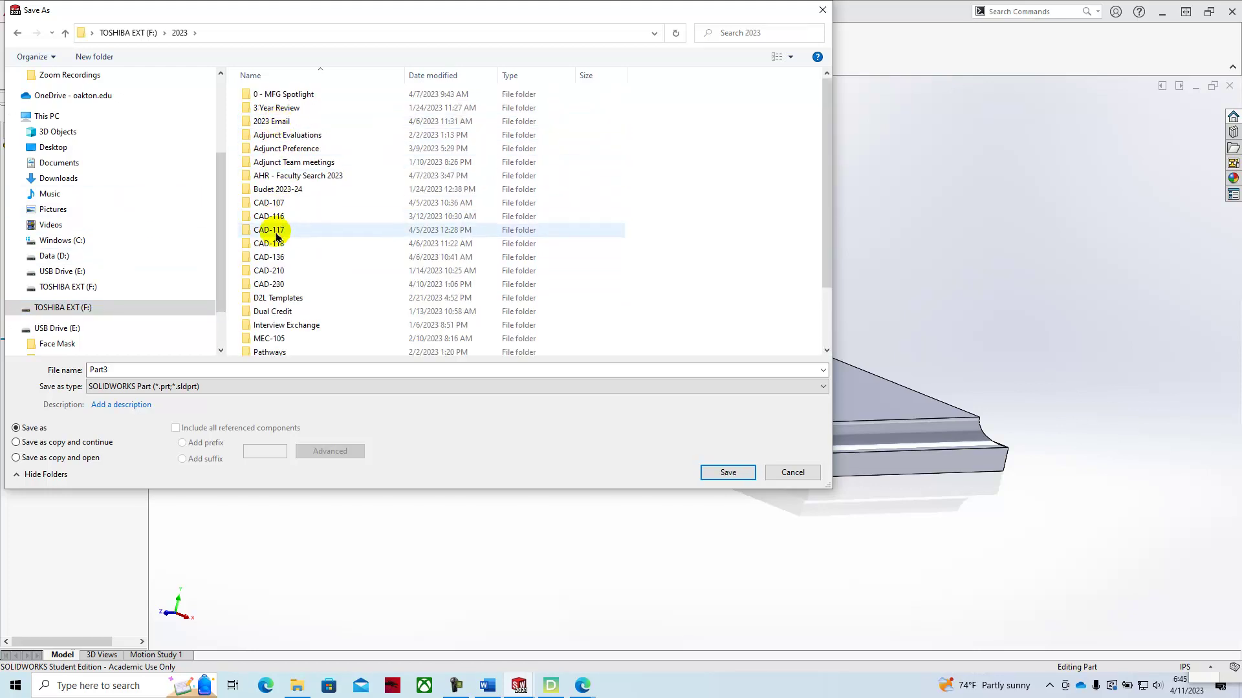
double_click(278, 284)
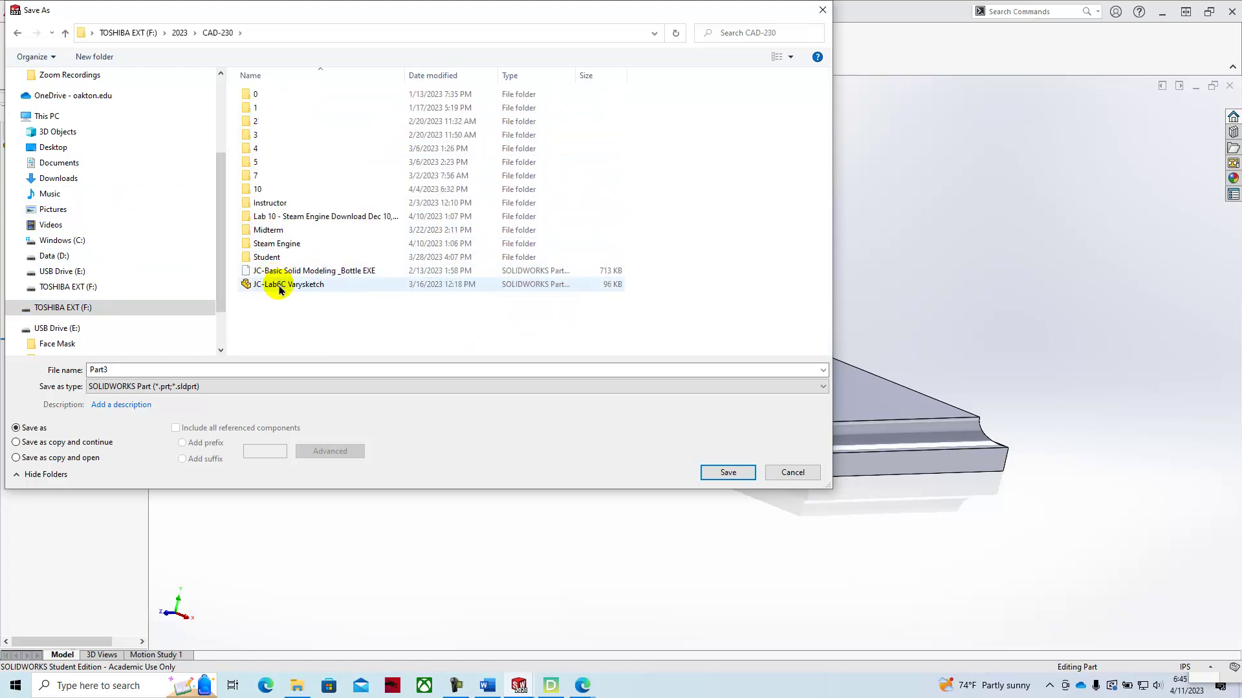
double_click(279, 191)
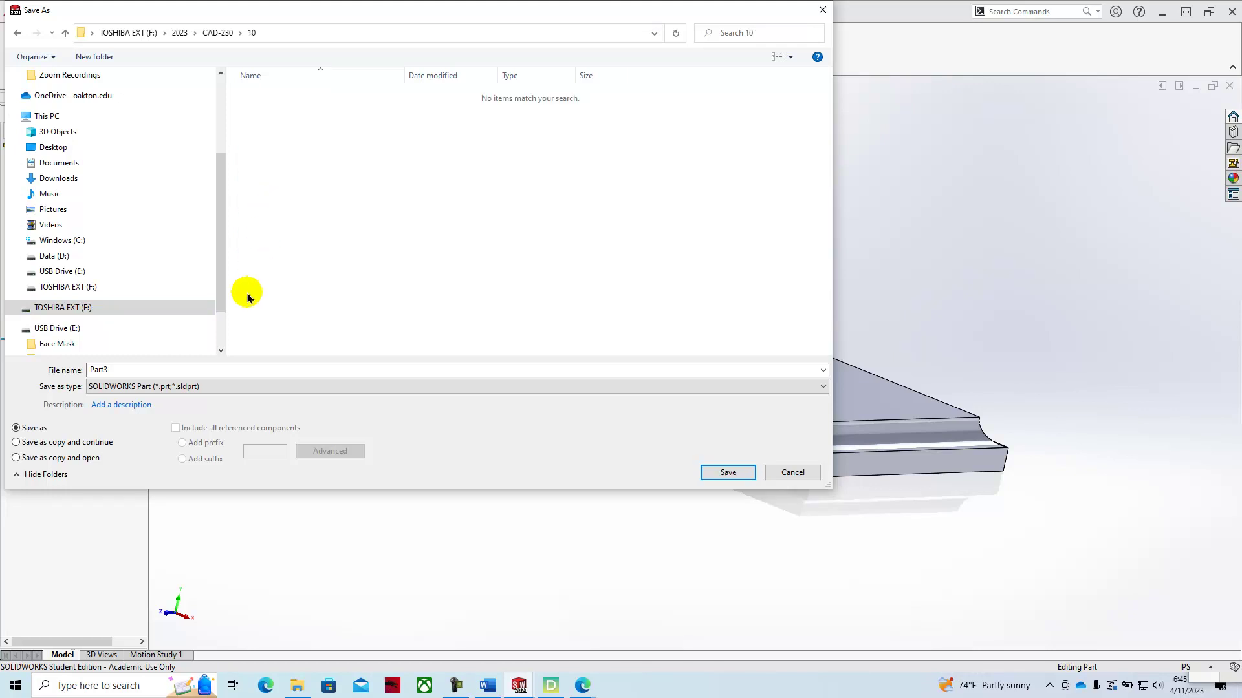
Name the file 'JC-Air Motor Base', save, and dismiss the name-already-open warning
double_click(188, 367)
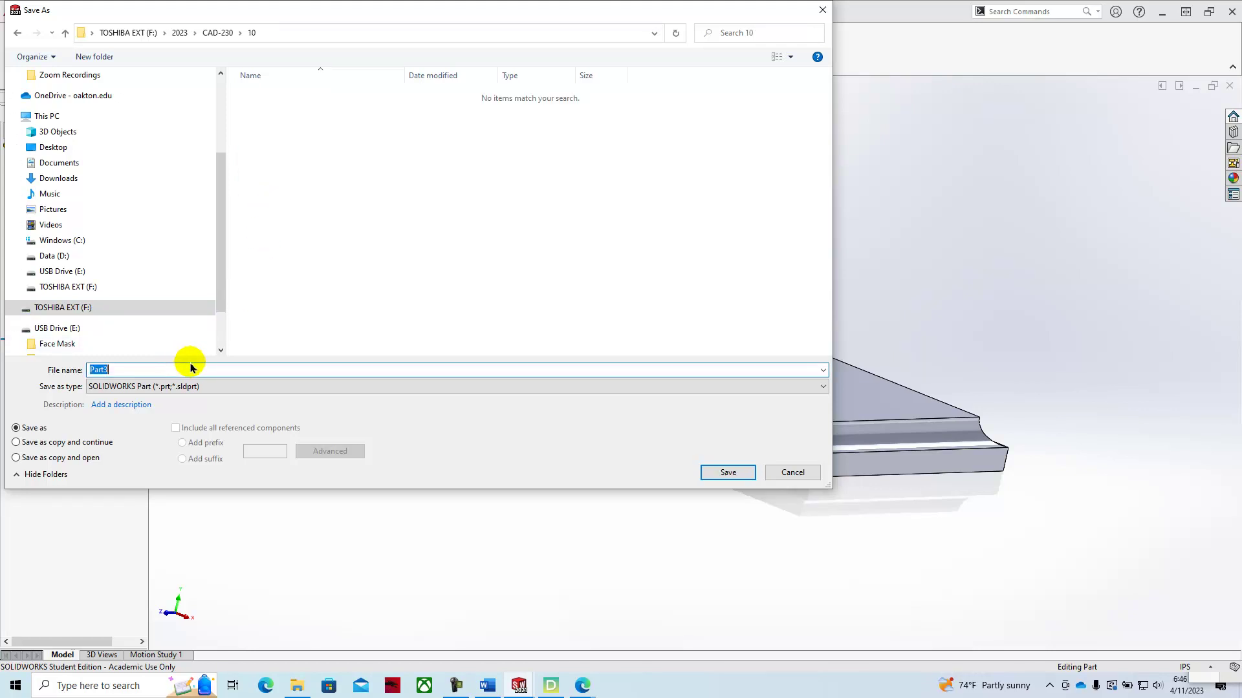
text(JC-)
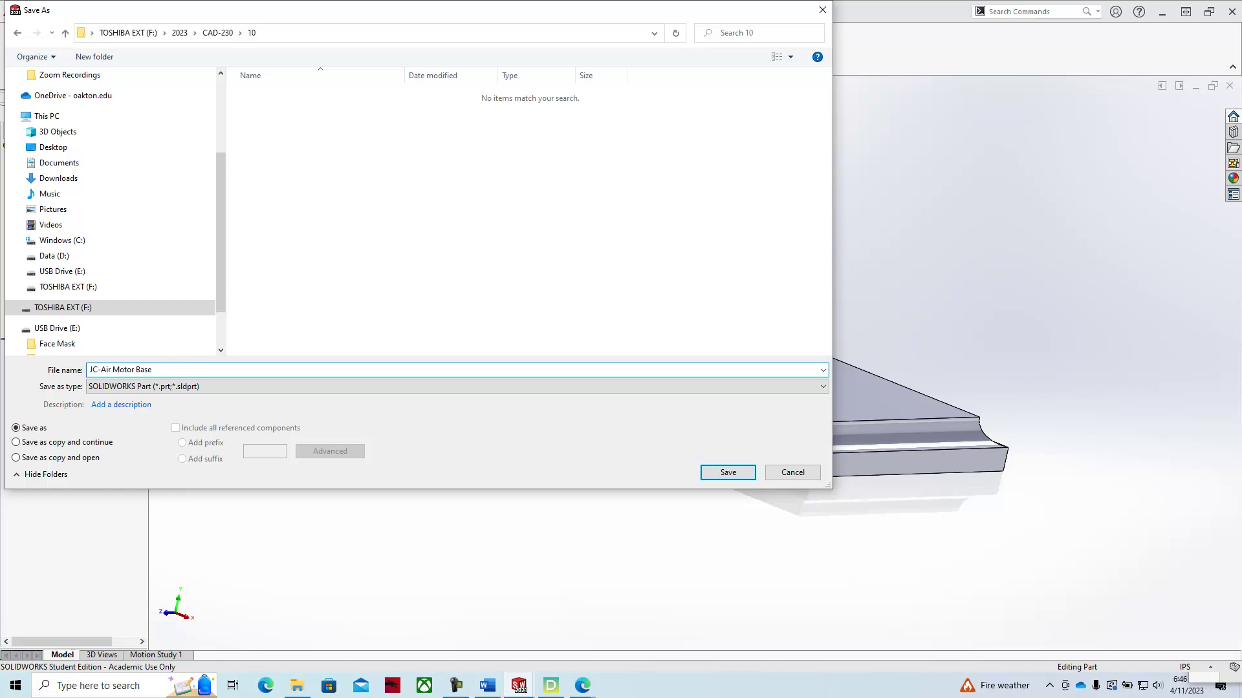
text(Air Motor Base)
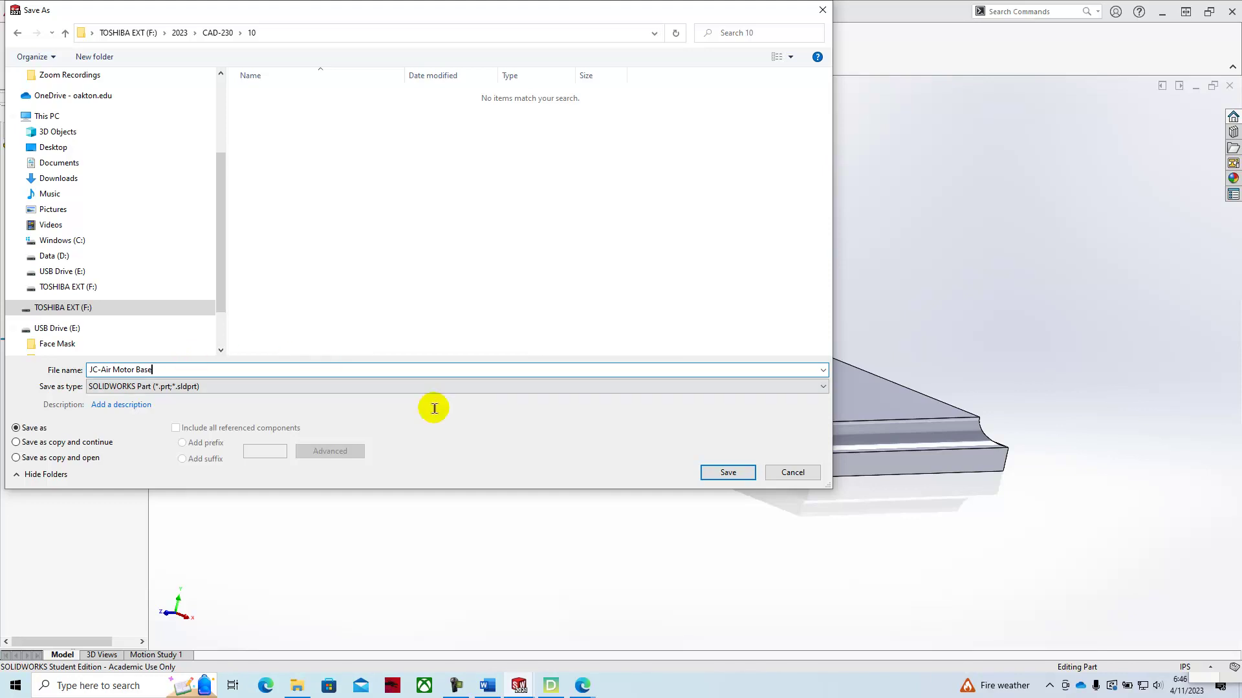
click(711, 475)
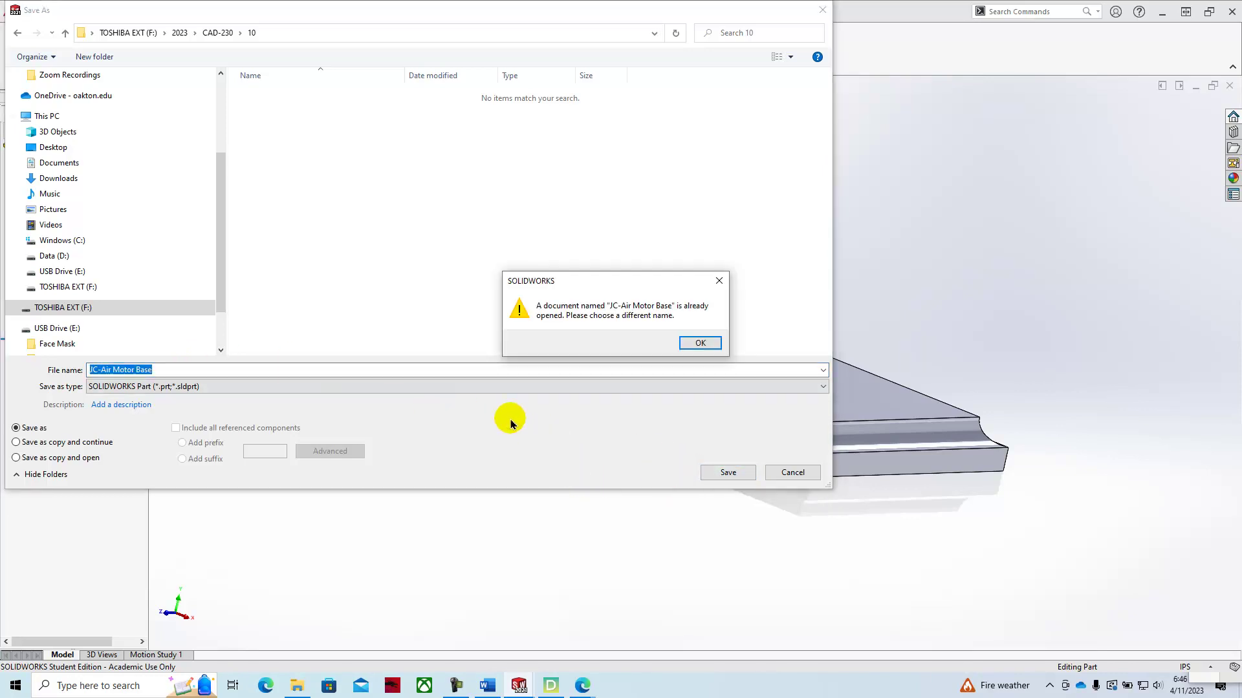
click(698, 344)
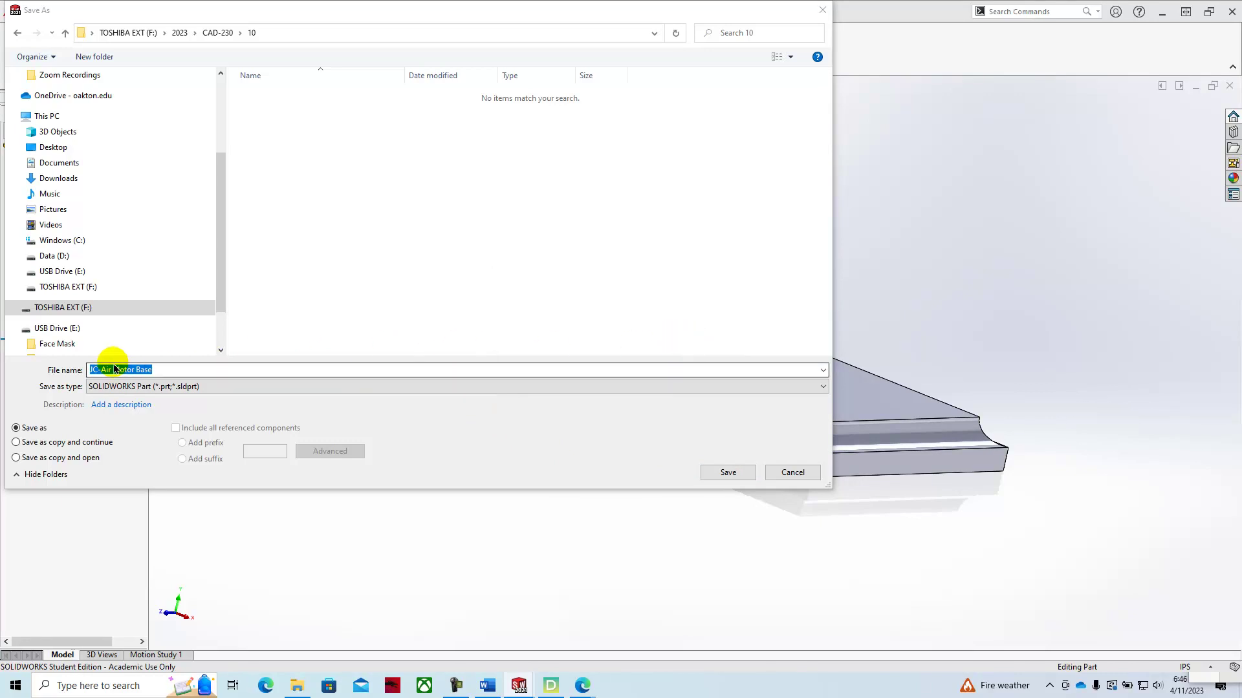
Append '2' to the file name and save the part again
click(174, 370)
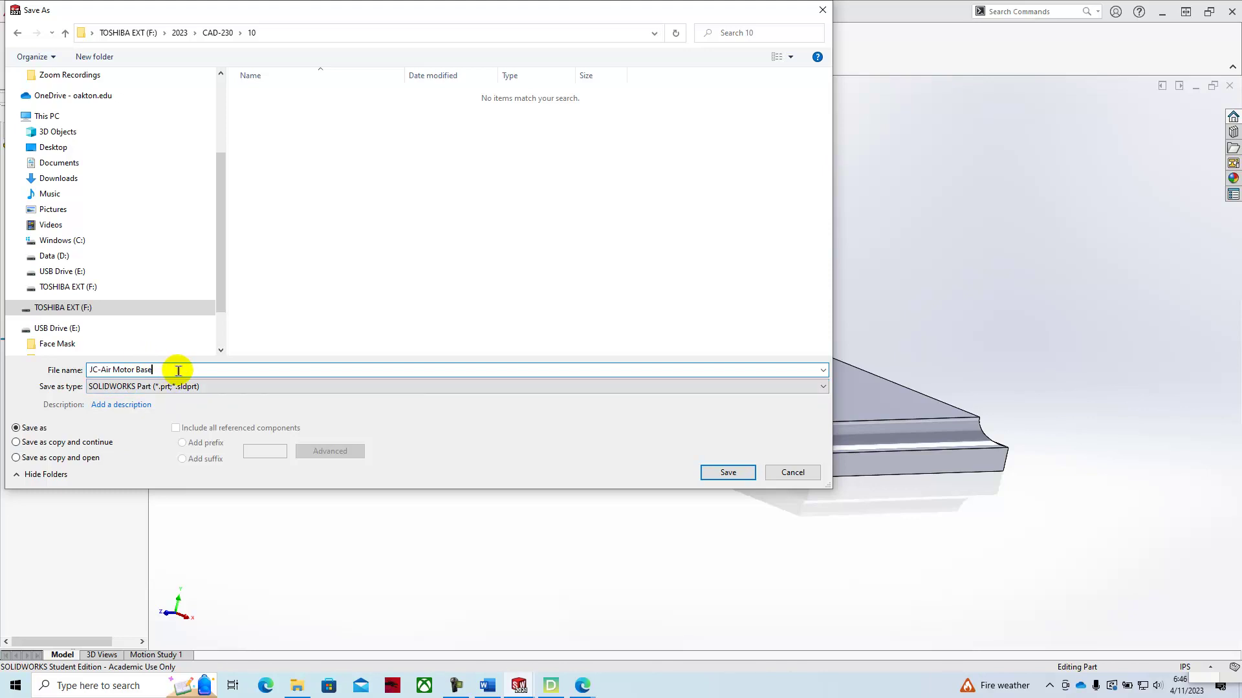
text(2)
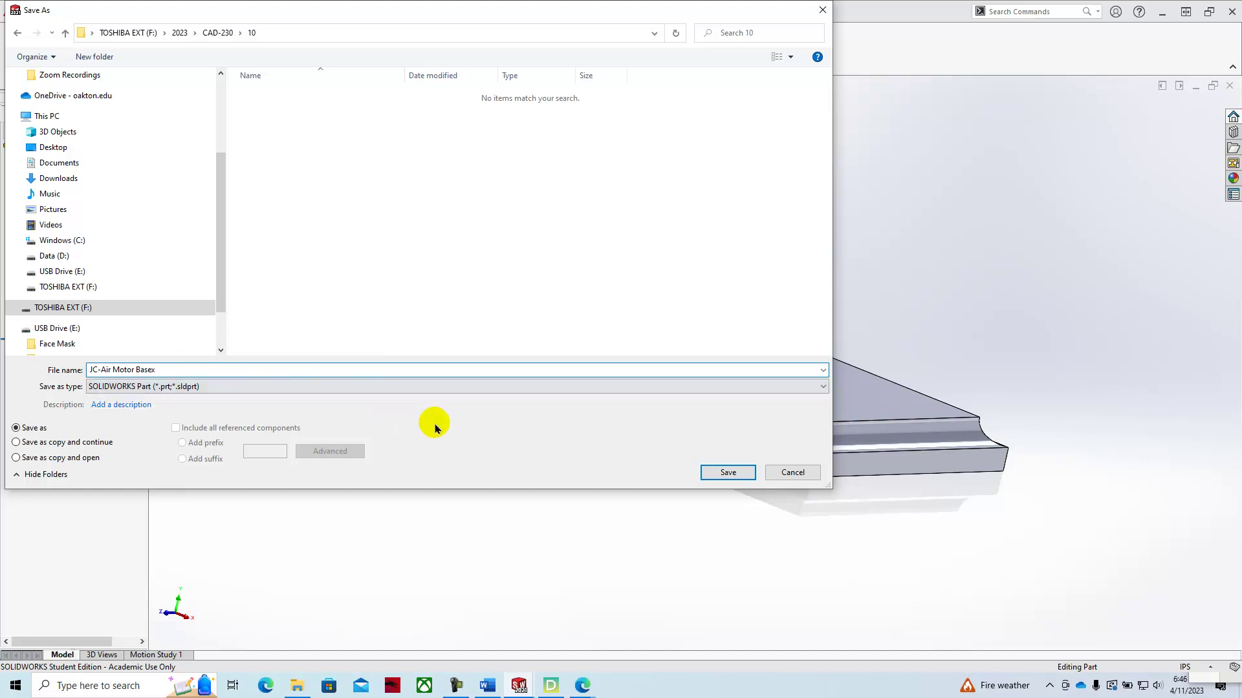
click(712, 471)
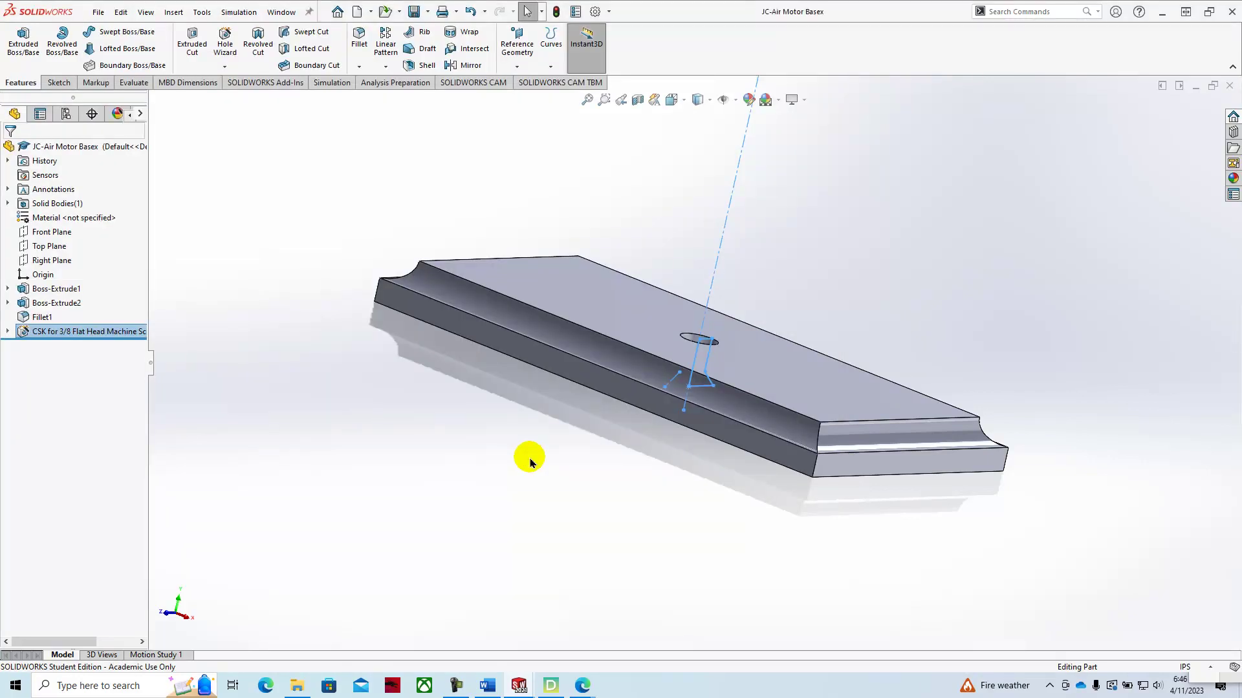